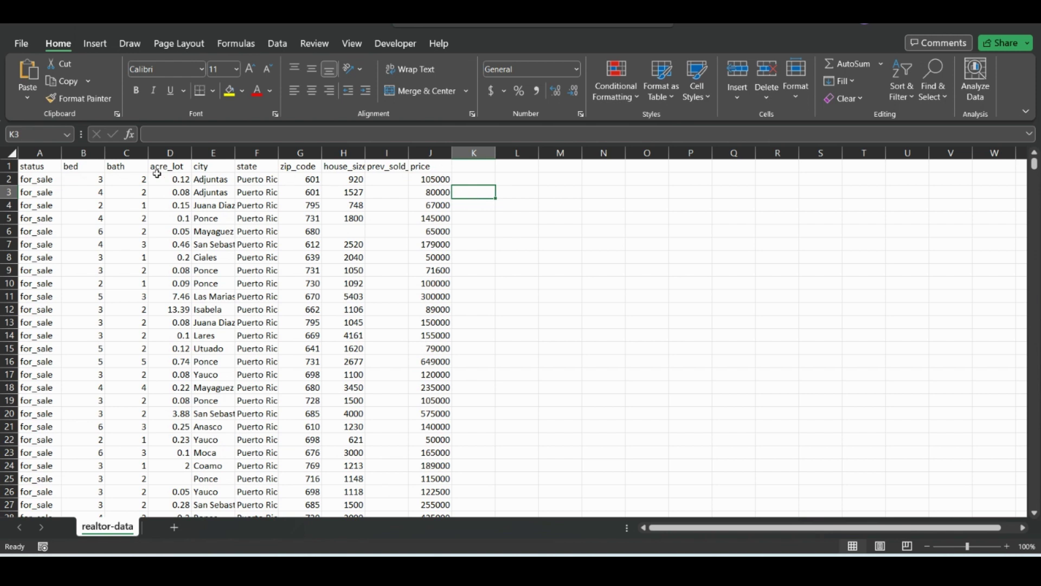
# Step: Select the whole realtor-data range A1:J100001, starting from the status header cell
pyautogui.click(41, 166)
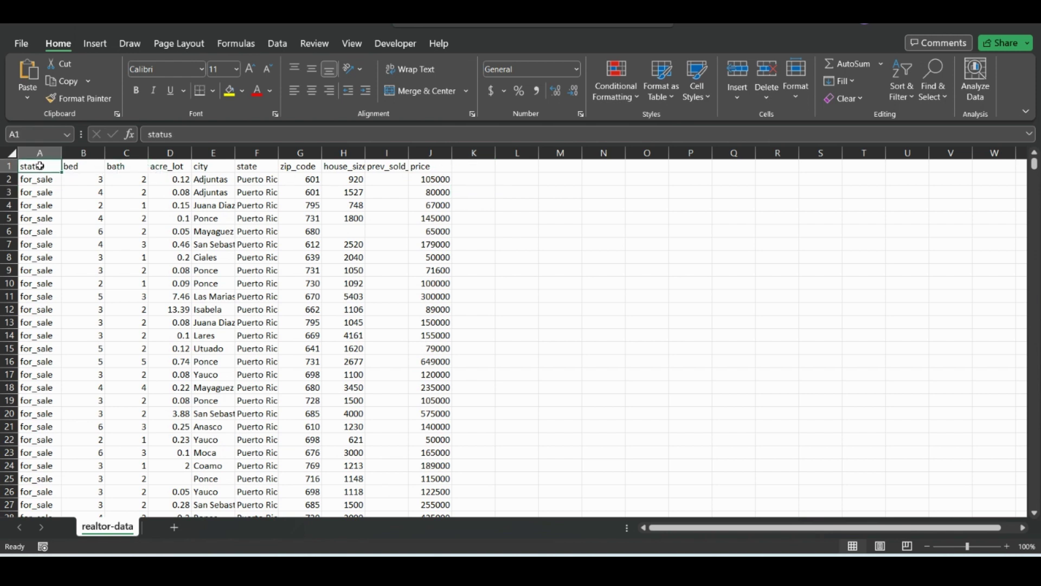
pyautogui.hotkey('ctrl', 'shift', 'Right')
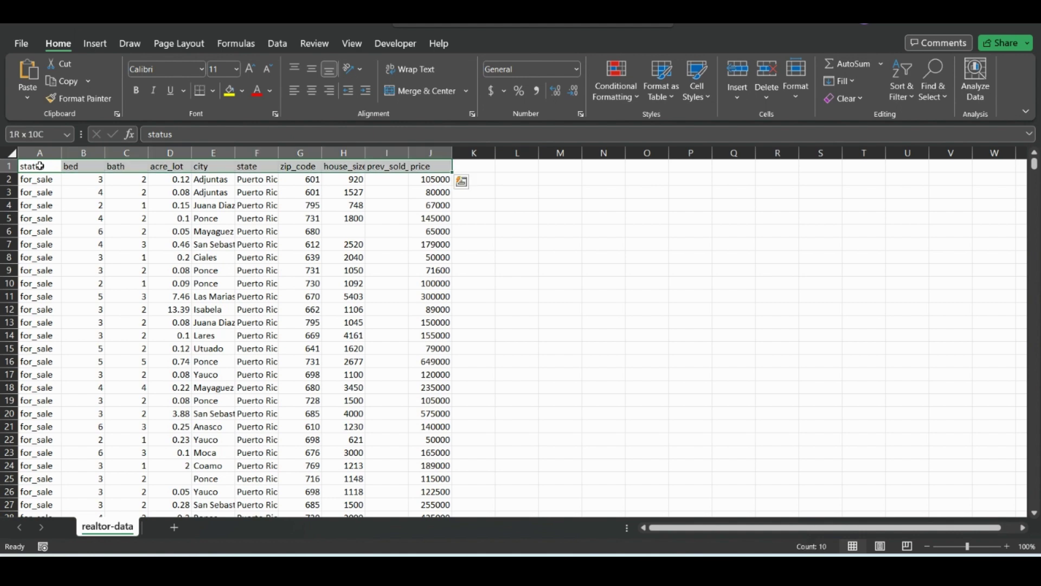
pyautogui.hotkey('ctrl', 'shift', 'Down')
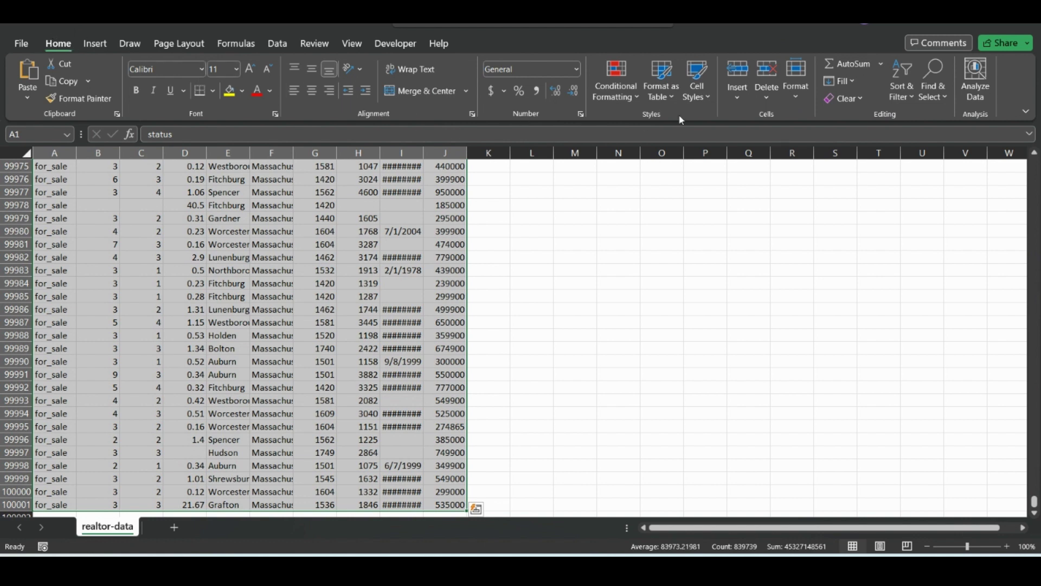
# Step: Open Custom Sort from Sort & Filter and pick bed as the first Sort by column
pyautogui.click(904, 98)
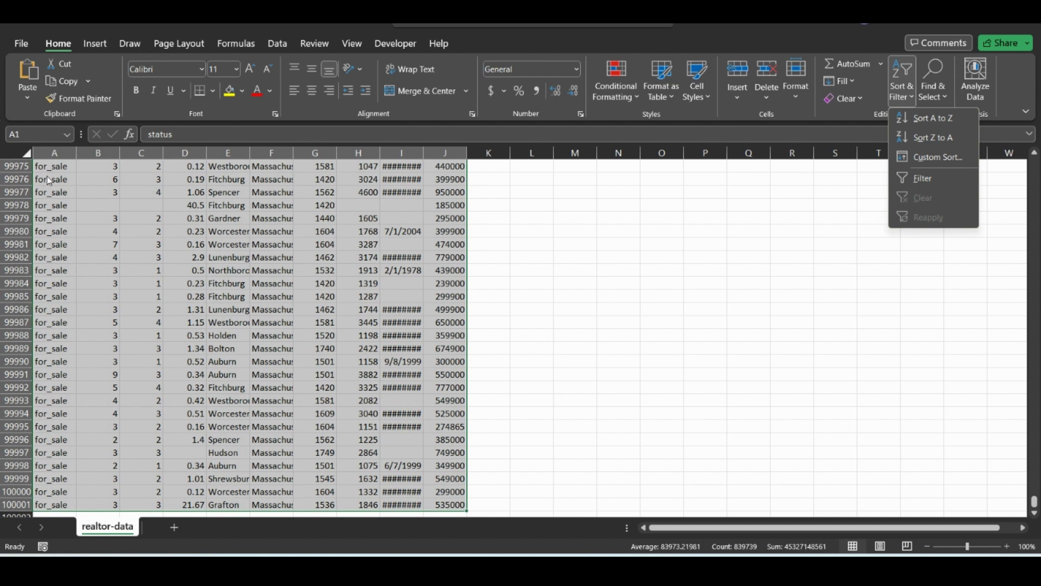
pyautogui.click(935, 158)
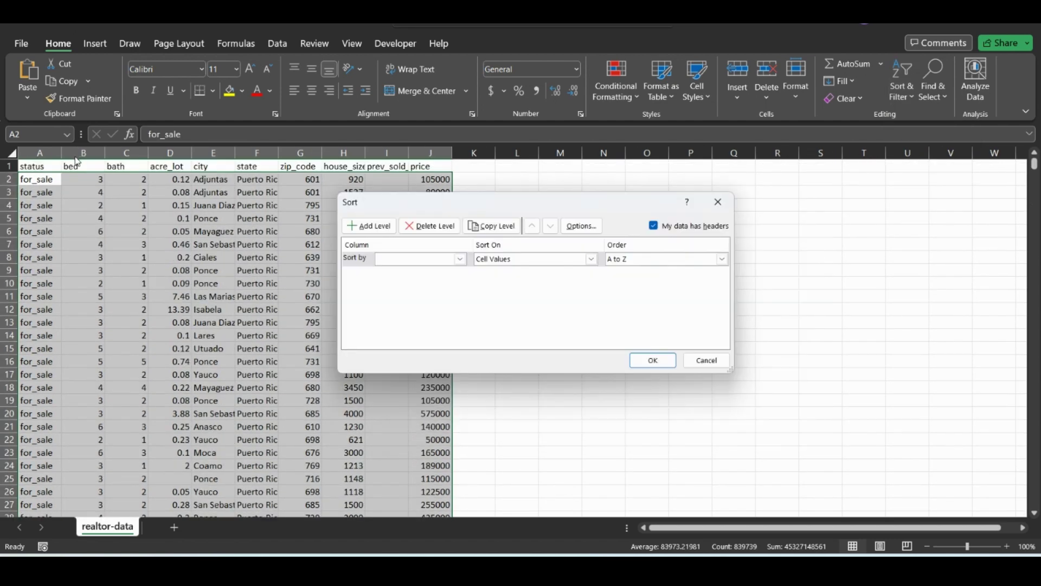
pyautogui.click(460, 259)
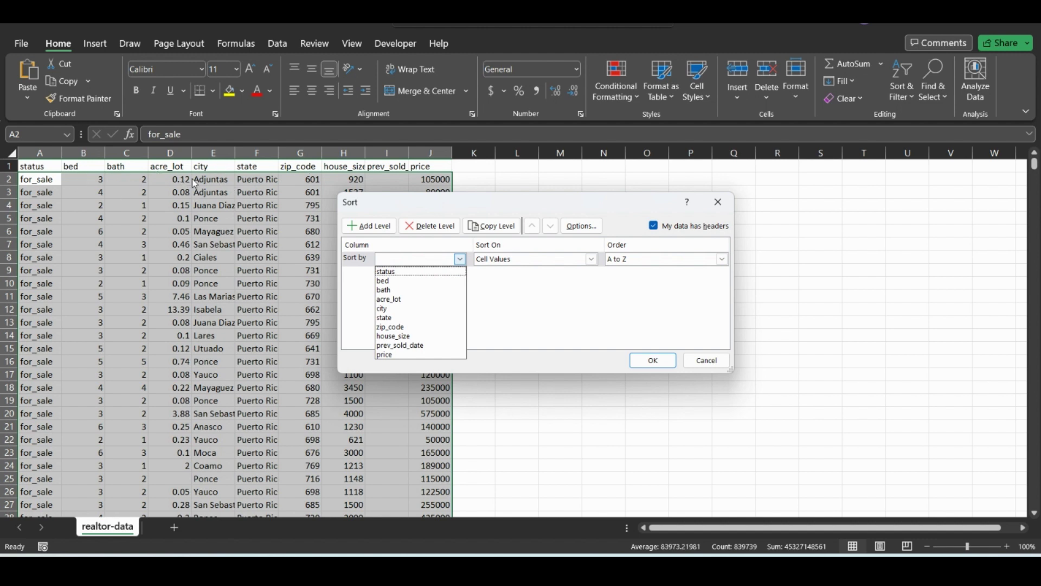
pyautogui.click(424, 282)
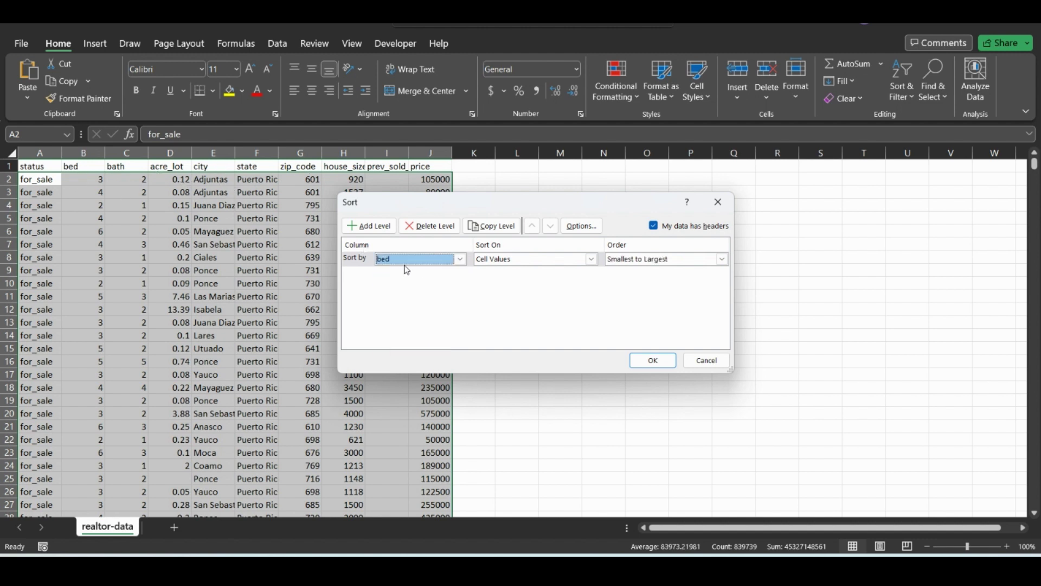
# Step: Add price and city as the second and third sort levels, then apply the sort
pyautogui.click(369, 226)
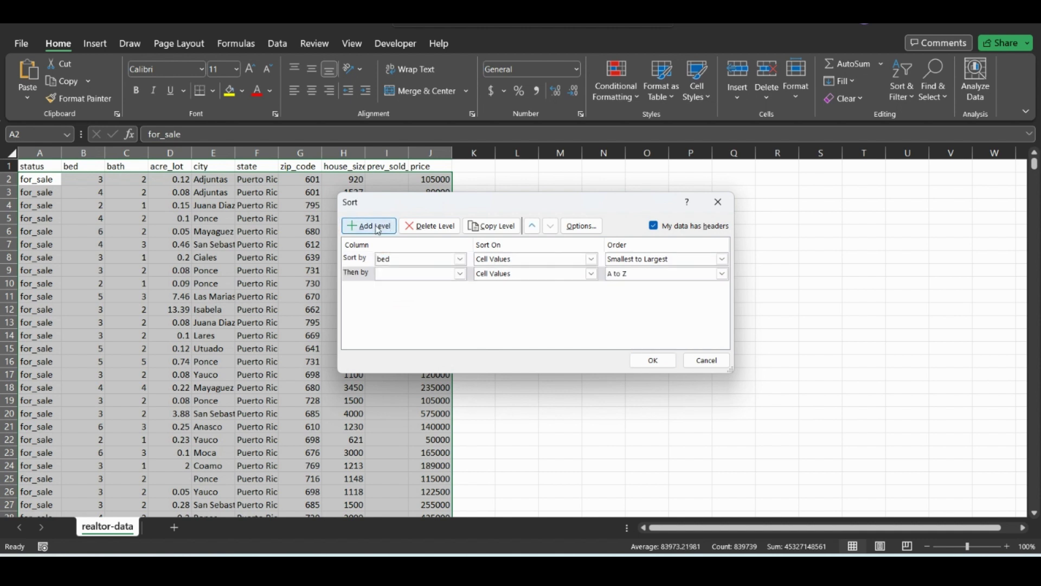
pyautogui.click(459, 273)
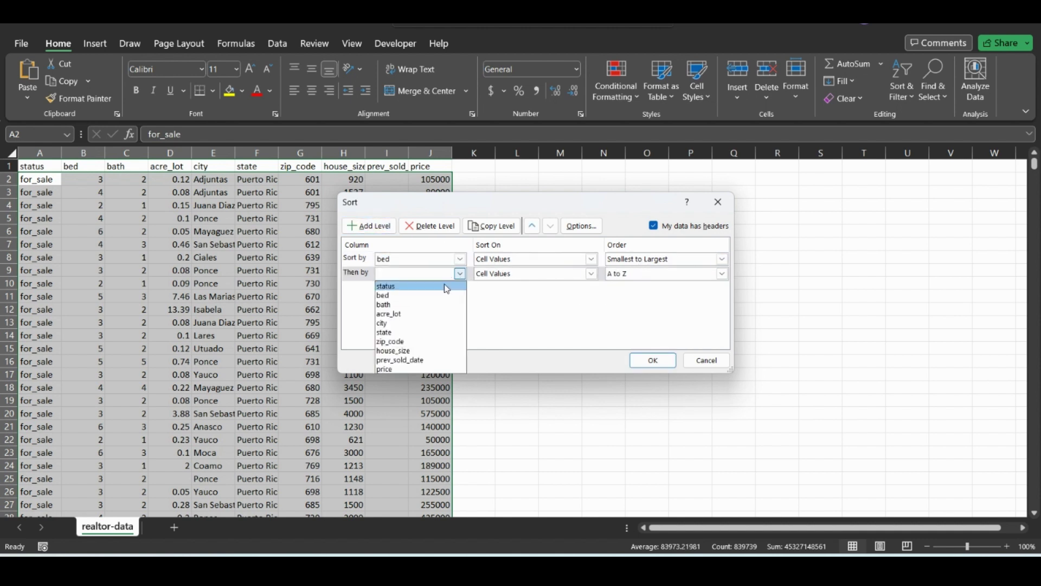
pyautogui.click(396, 369)
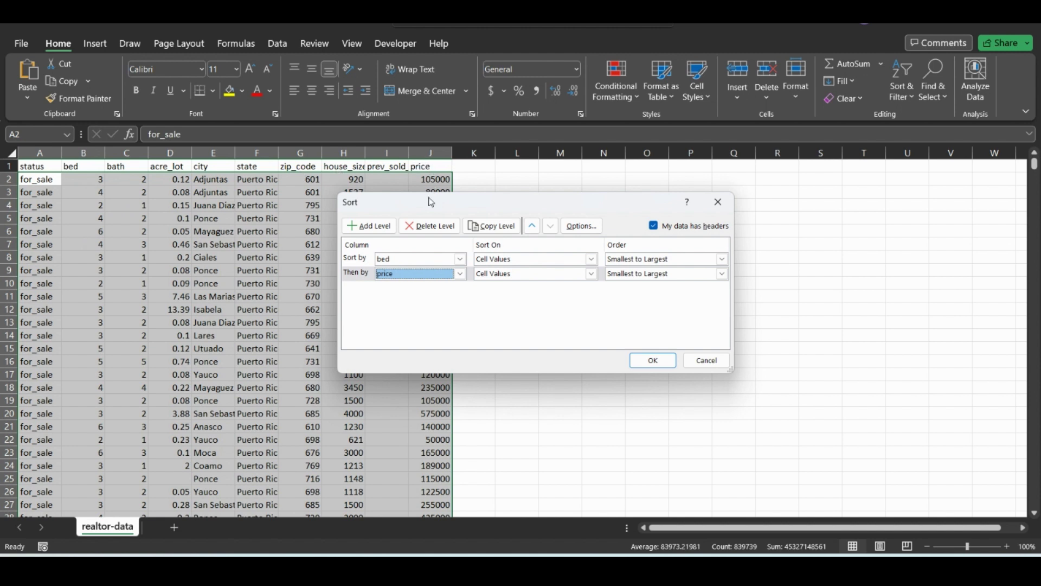
pyautogui.click(368, 226)
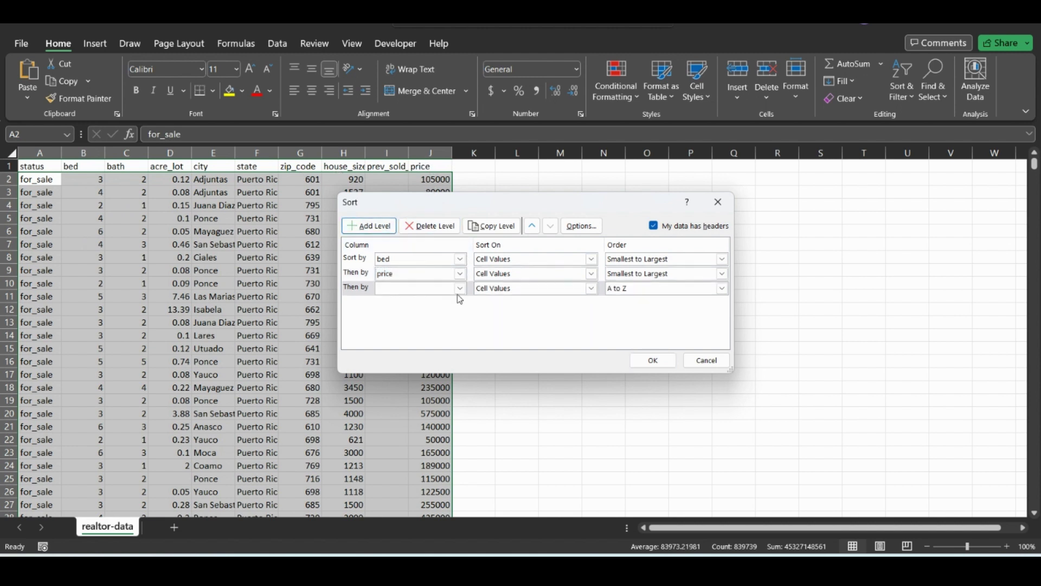
pyautogui.click(459, 289)
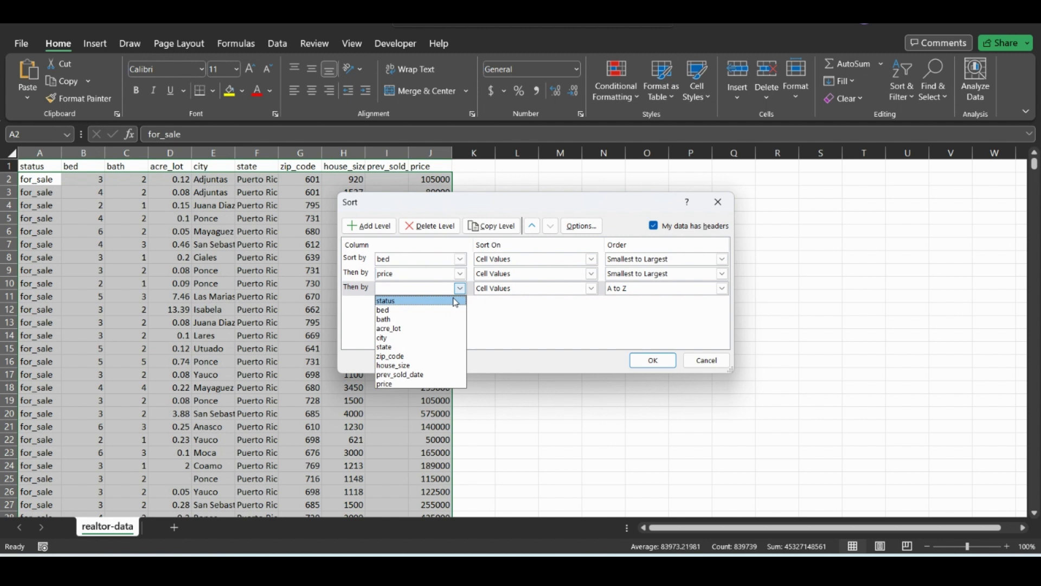
pyautogui.click(399, 338)
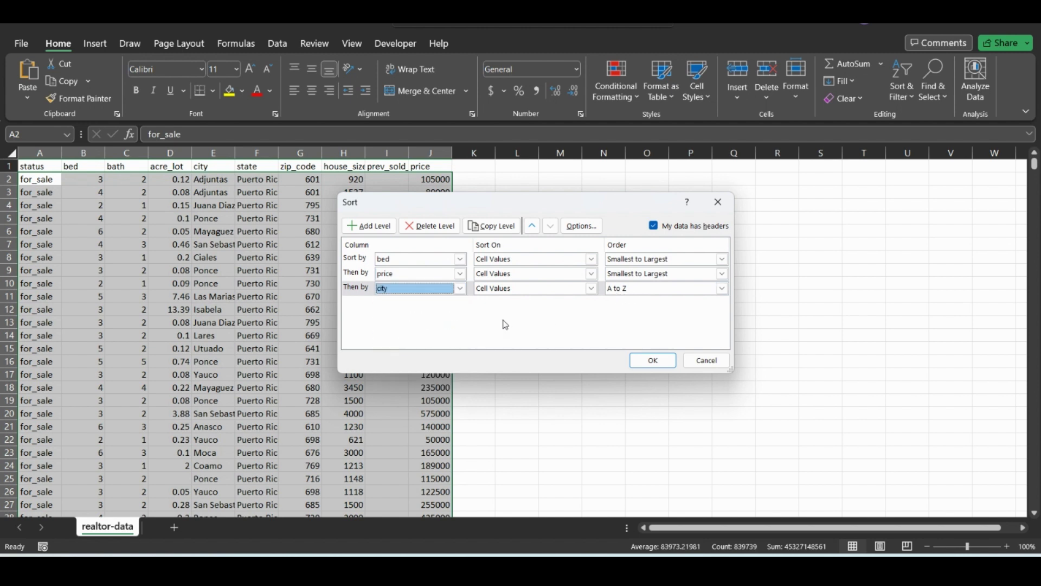
pyautogui.click(667, 360)
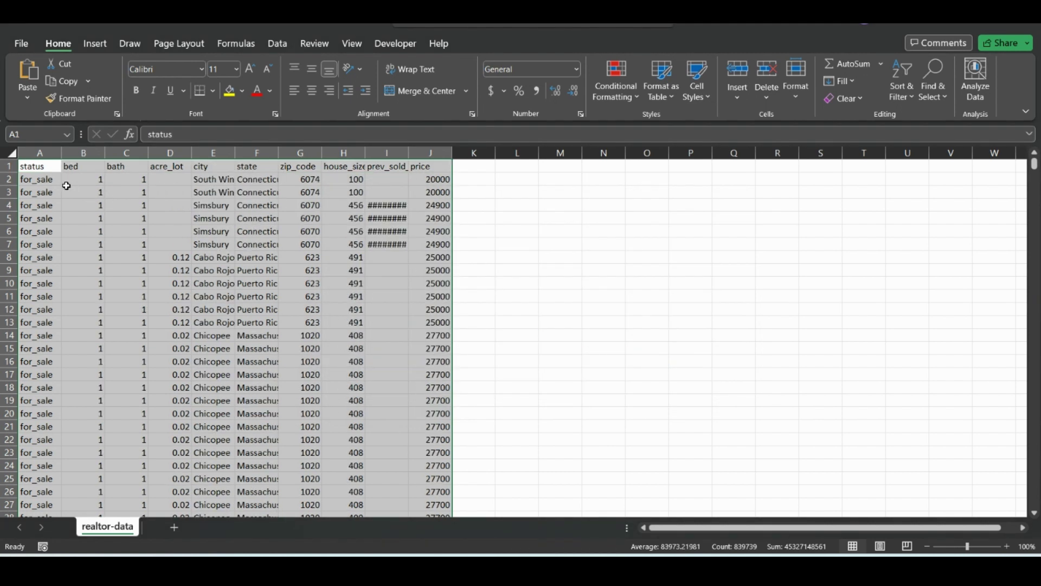
pyautogui.moveTo(45, 180); pyautogui.dragTo(429, 337)
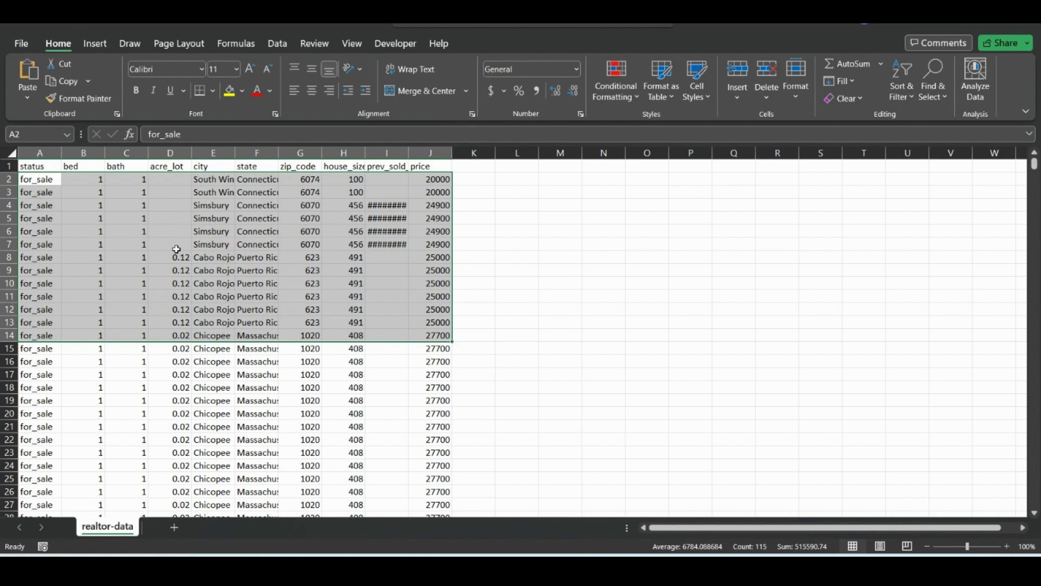
pyautogui.scroll(-1, 176, 248)
pyautogui.scroll(-1, 176, 249)
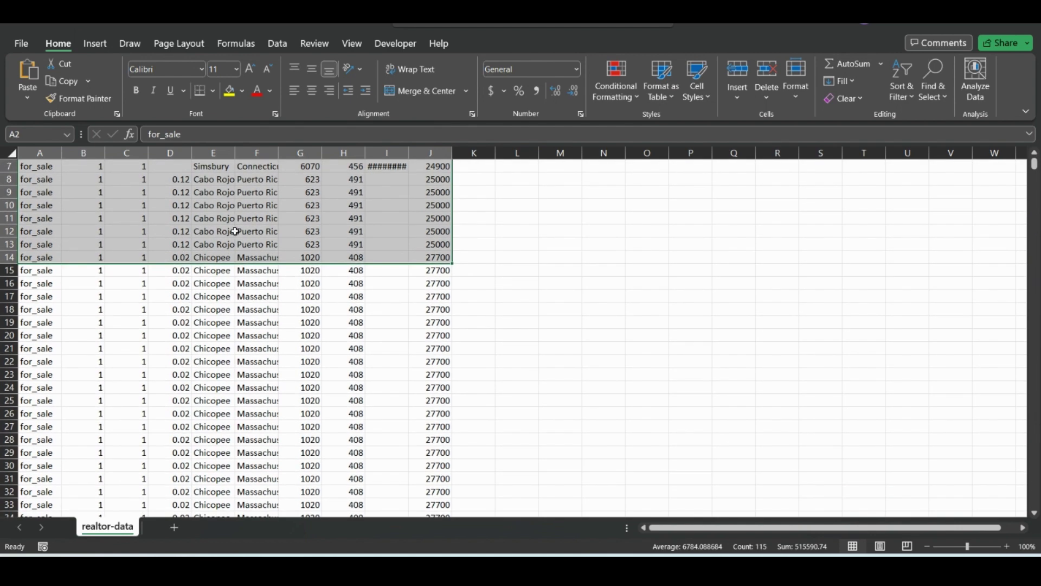
pyautogui.scroll(2, 269, 232)
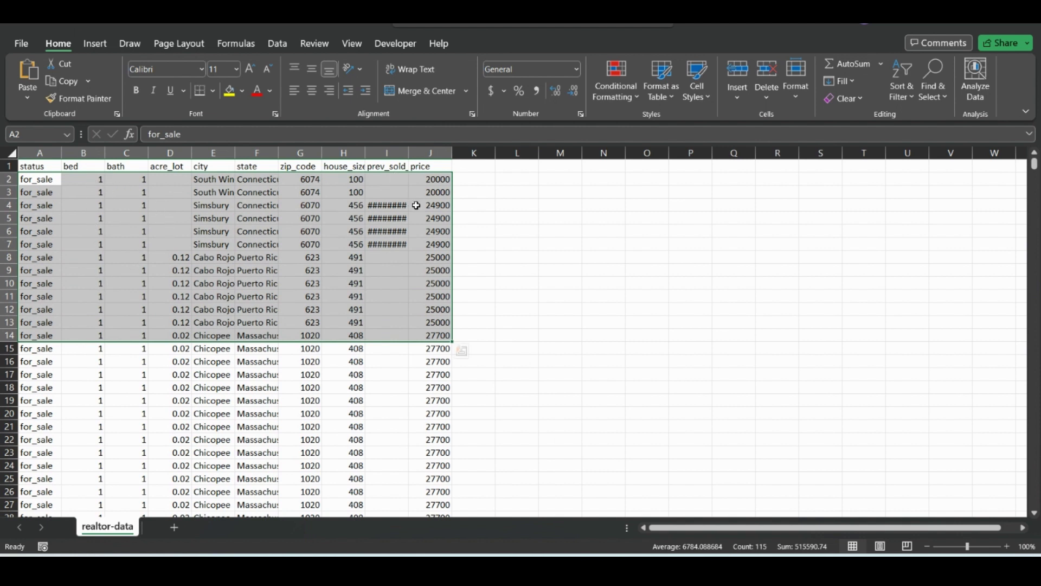
pyautogui.scroll(-13, 290, 274)
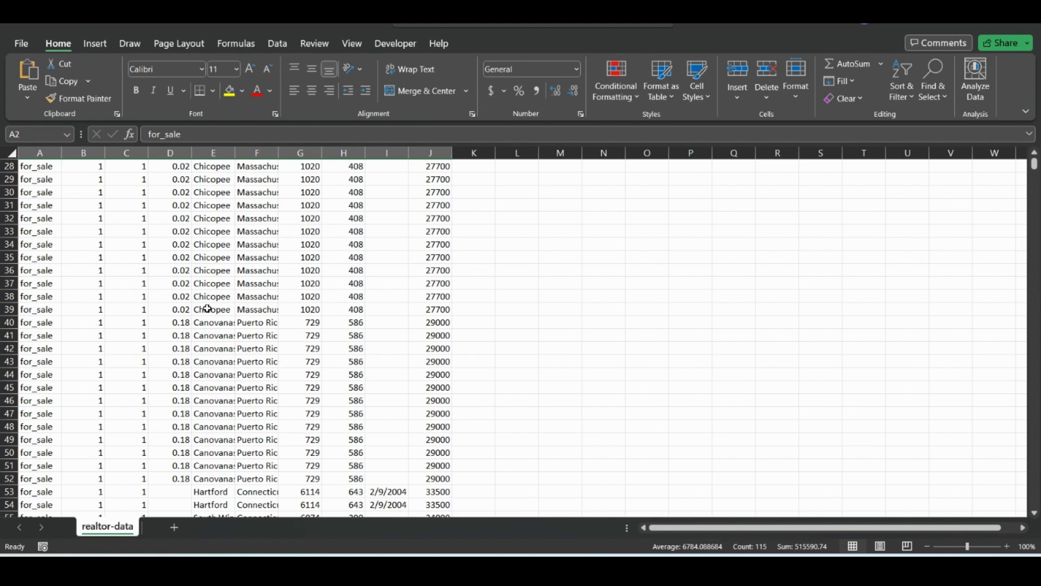
pyautogui.scroll(13, 204, 319)
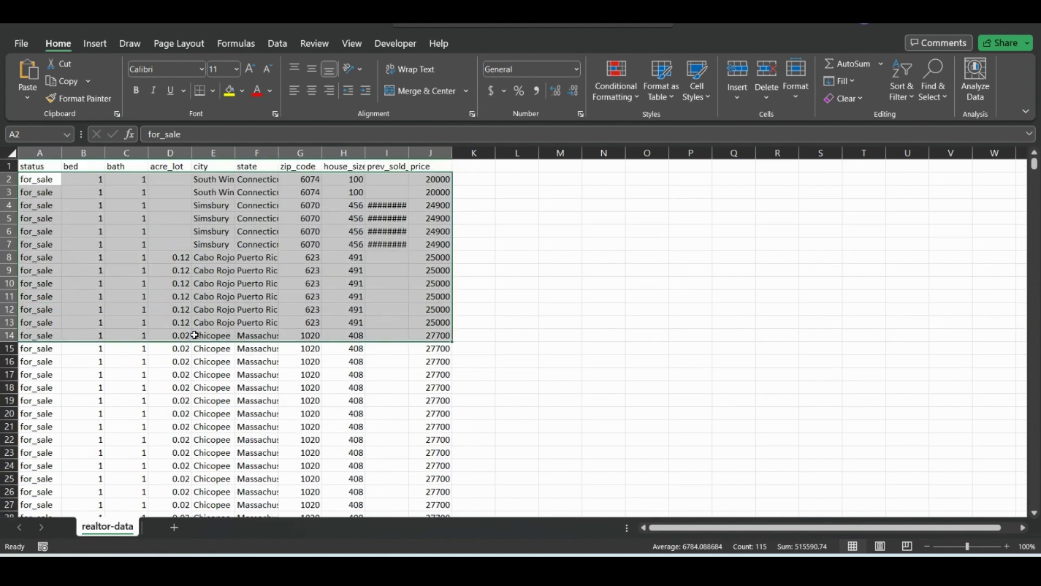
# Step: Undo the previous sort and reselect the entire data table from A1
pyautogui.click(31, 179)
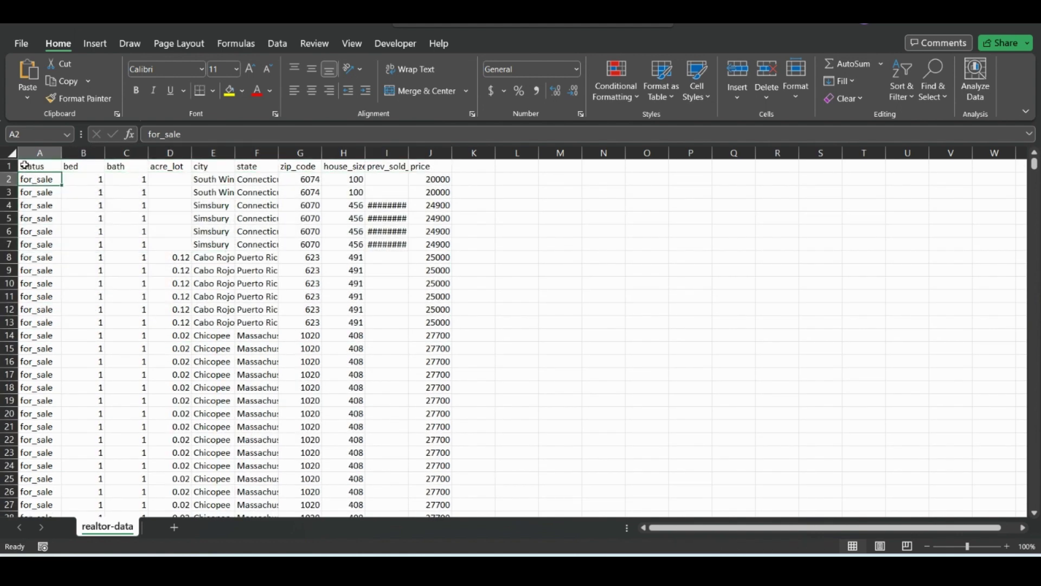
pyautogui.hotkey('ctrl', 'z')
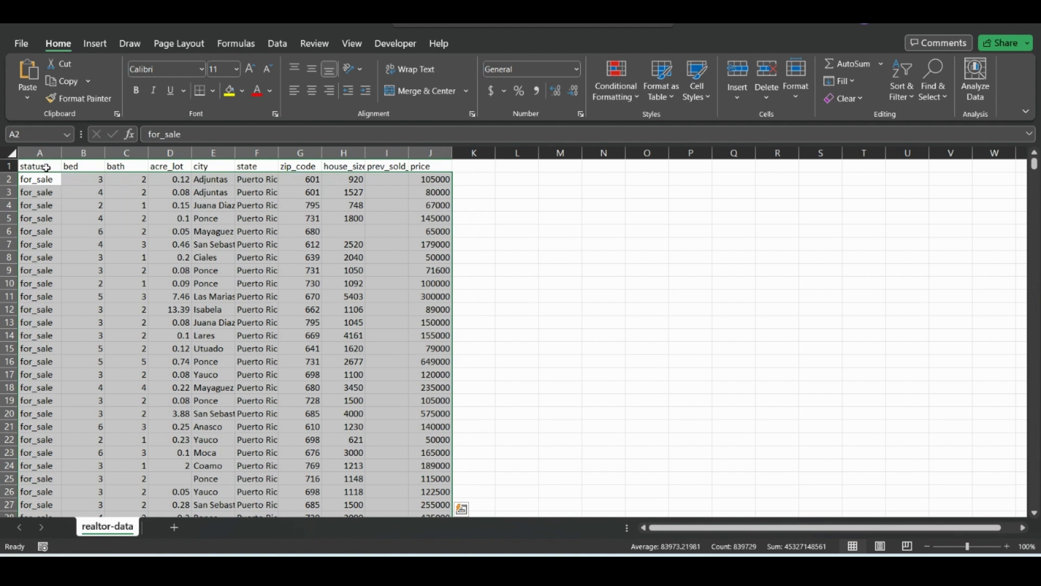
pyautogui.click(46, 167)
pyautogui.hotkey('ctrl', 'shift', 'End')
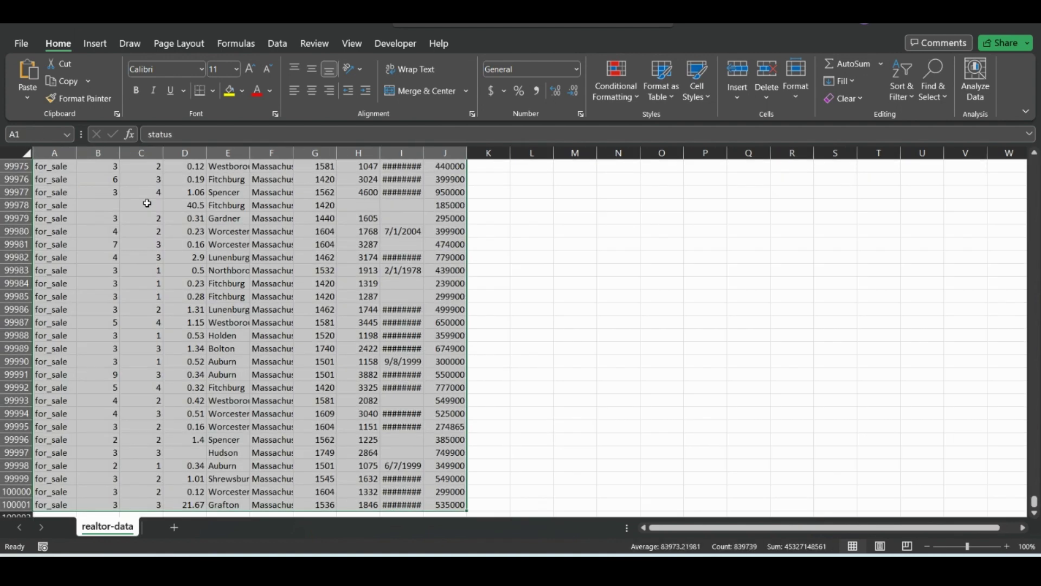
# Step: In Custom Sort, set levels bed and price, then move price above bed
pyautogui.click(901, 95)
pyautogui.click(920, 177)
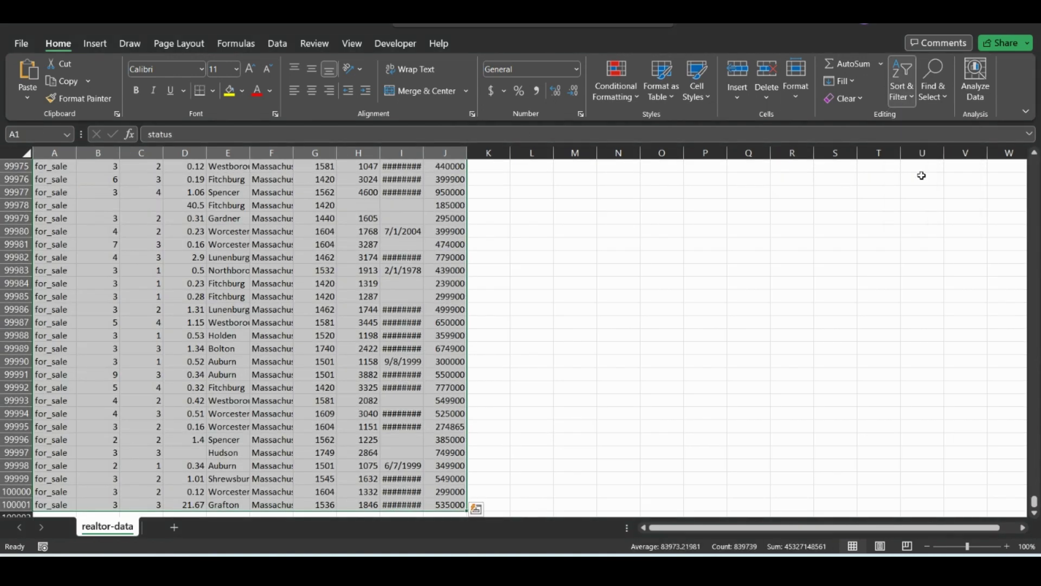
pyautogui.click(900, 89)
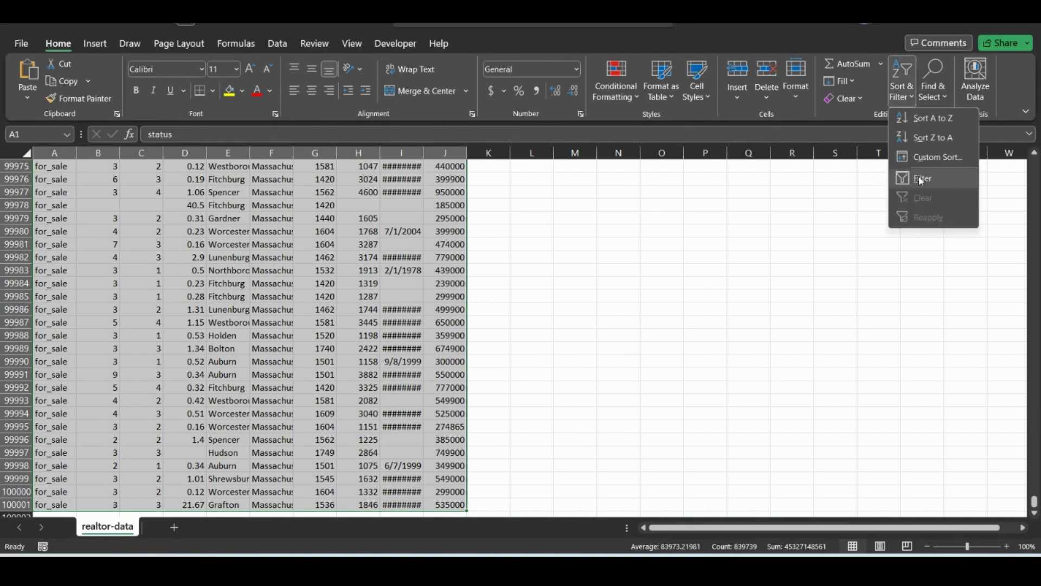
pyautogui.click(921, 161)
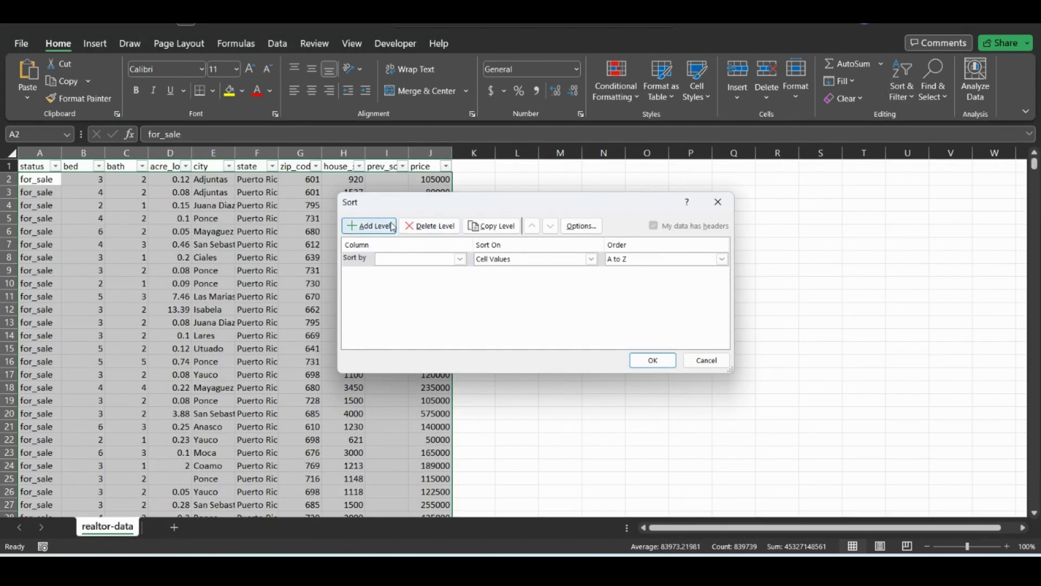
pyautogui.click(369, 225)
pyautogui.click(460, 259)
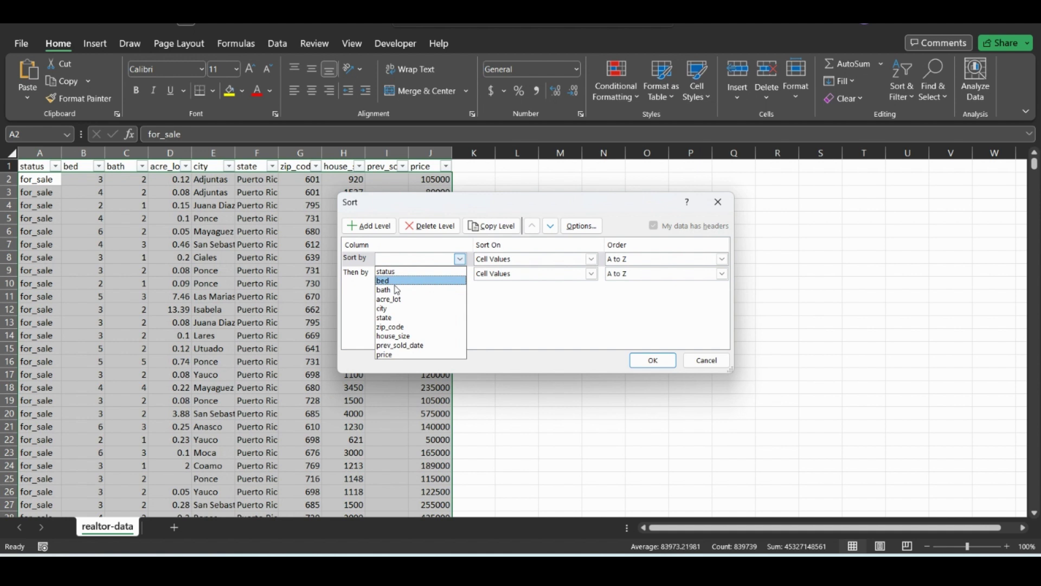
pyautogui.click(417, 278)
pyautogui.click(457, 274)
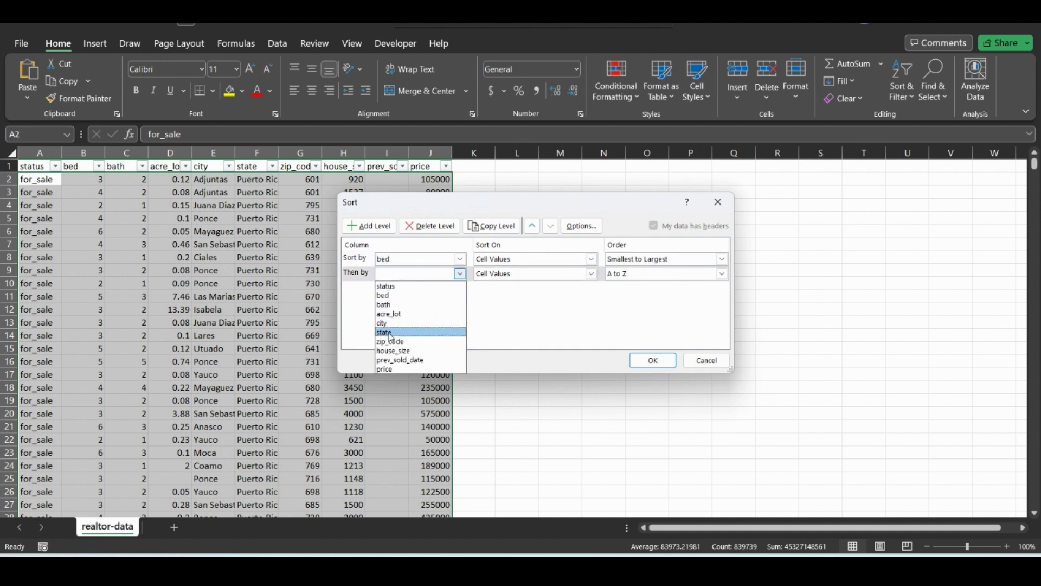
pyautogui.click(388, 369)
pyautogui.click(369, 274)
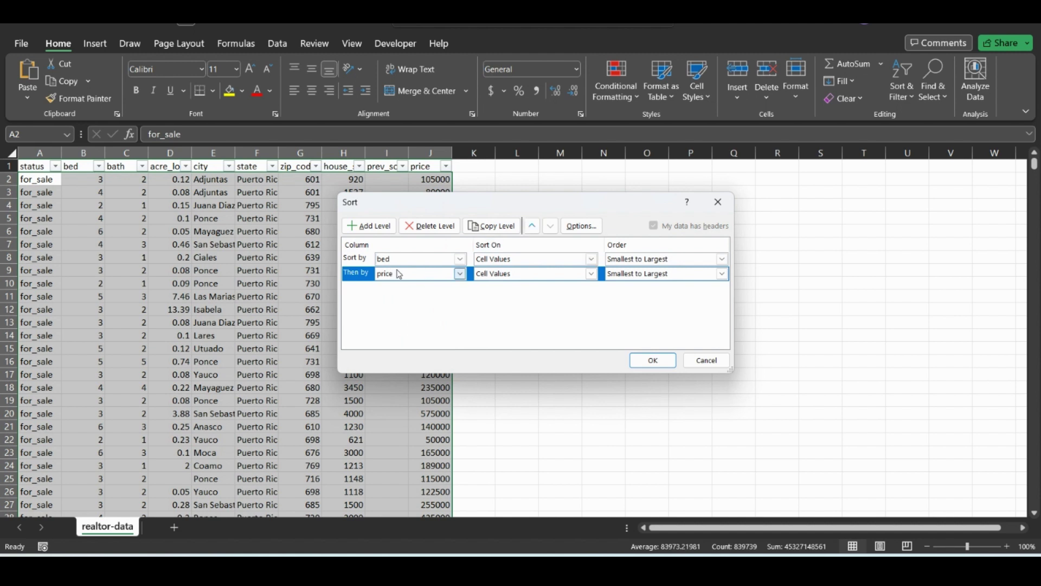
pyautogui.click(532, 225)
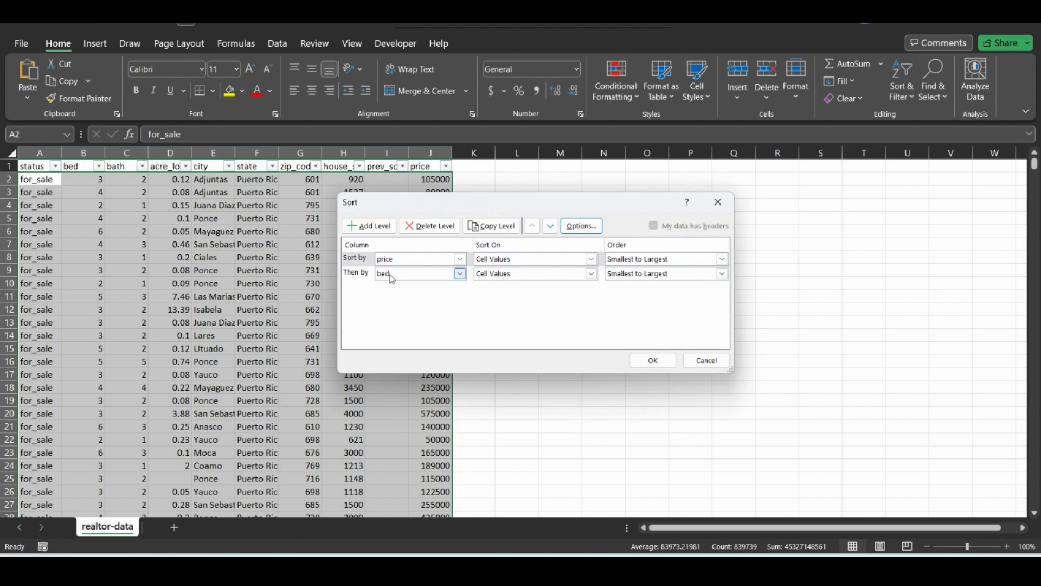
pyautogui.click(653, 359)
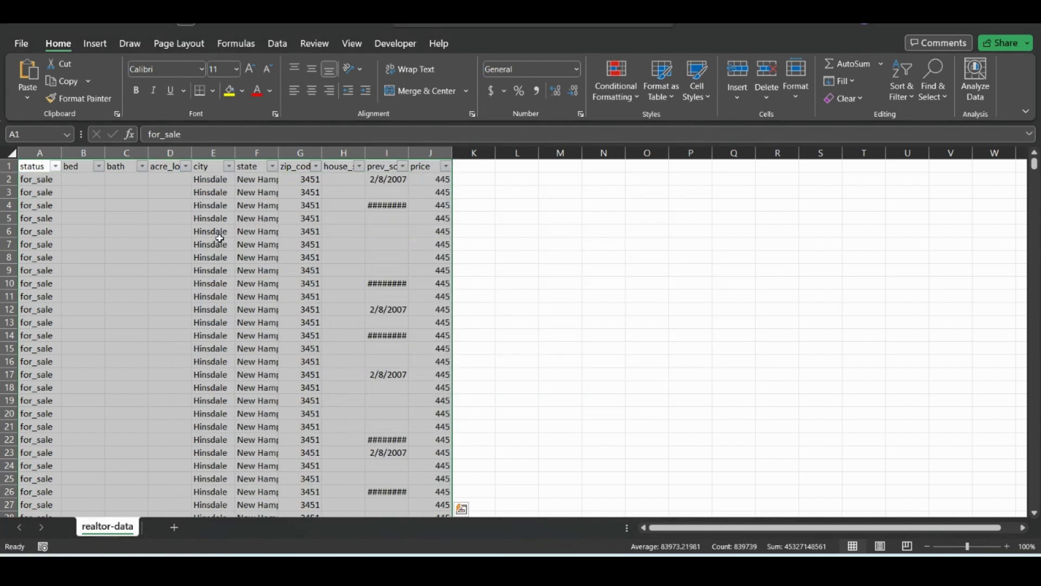
pyautogui.scroll(-20, 149, 220)
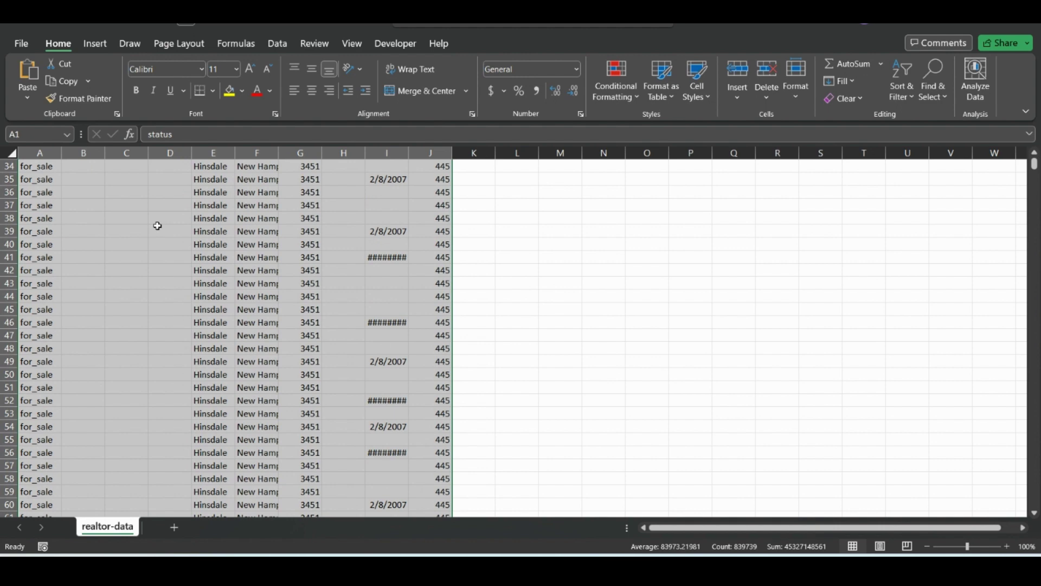
pyautogui.scroll(-15, 69, 201)
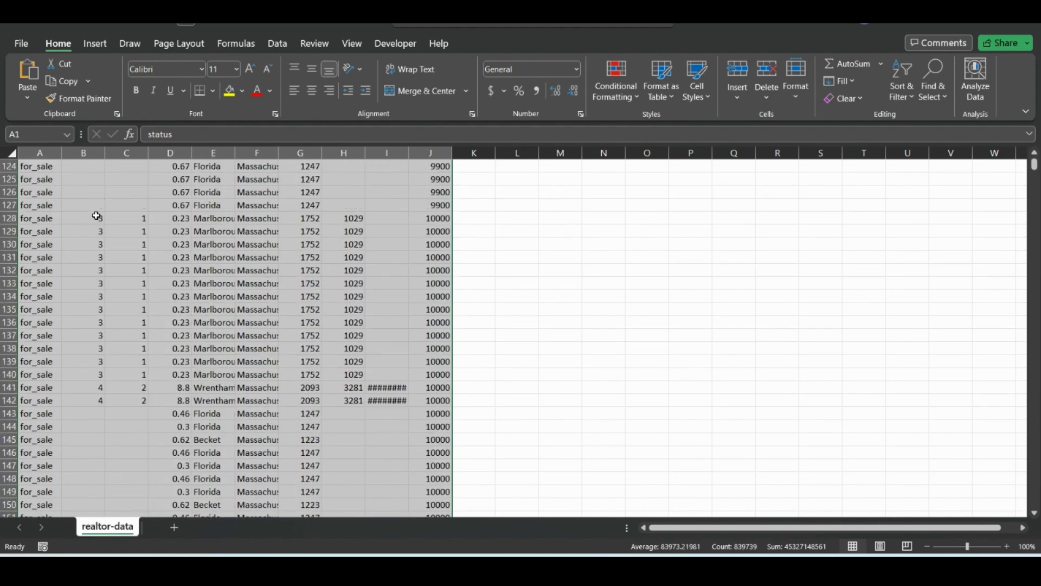
pyautogui.scroll(-20, 118, 228)
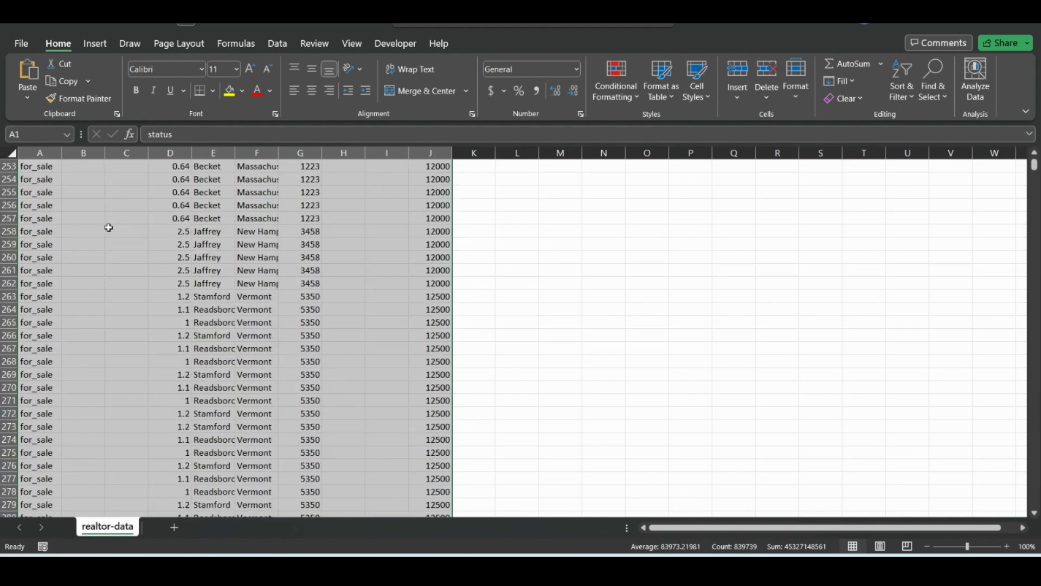
pyautogui.scroll(-20, 93, 226)
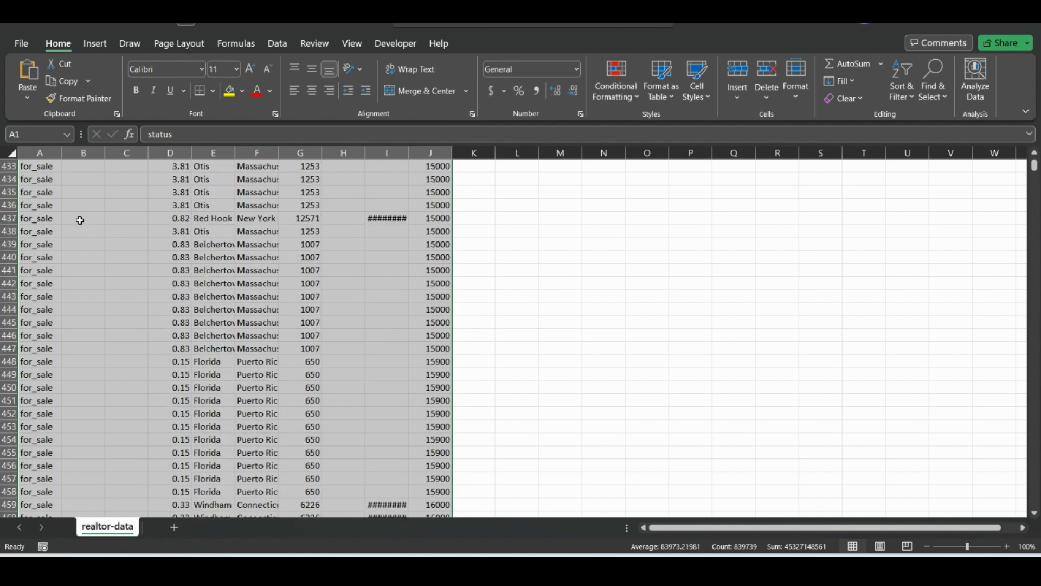
pyautogui.moveTo(1034, 172); pyautogui.dragTo(1035, 215)
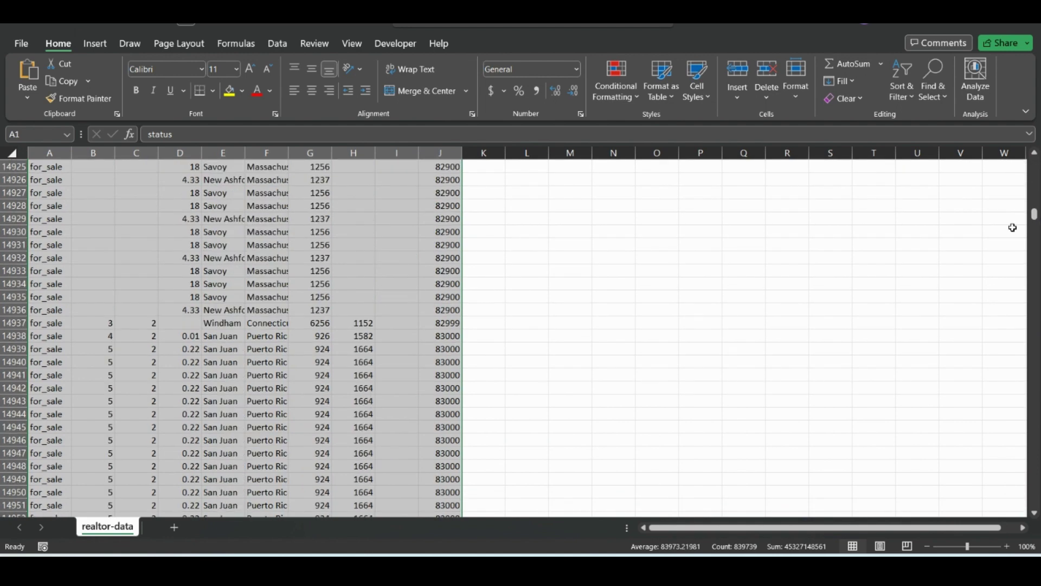
pyautogui.scroll(-2, 322, 218)
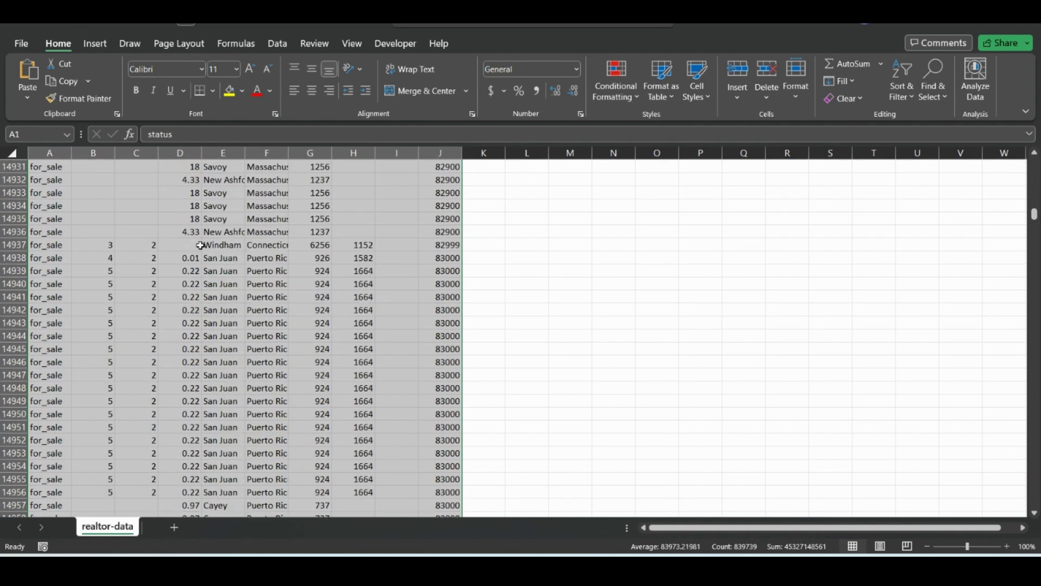
pyautogui.click(95, 211)
pyautogui.click(448, 210)
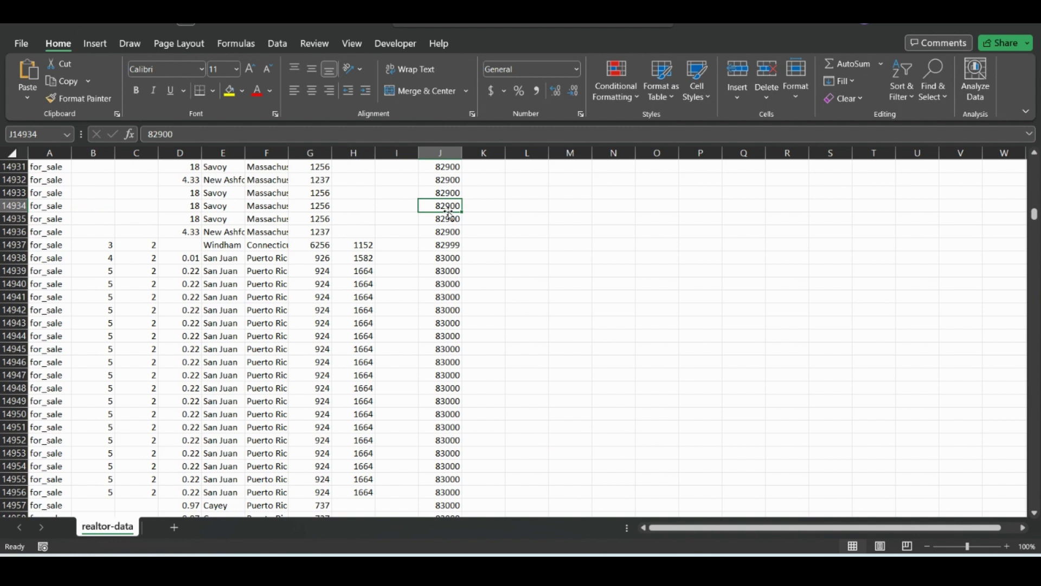
pyautogui.click(106, 245)
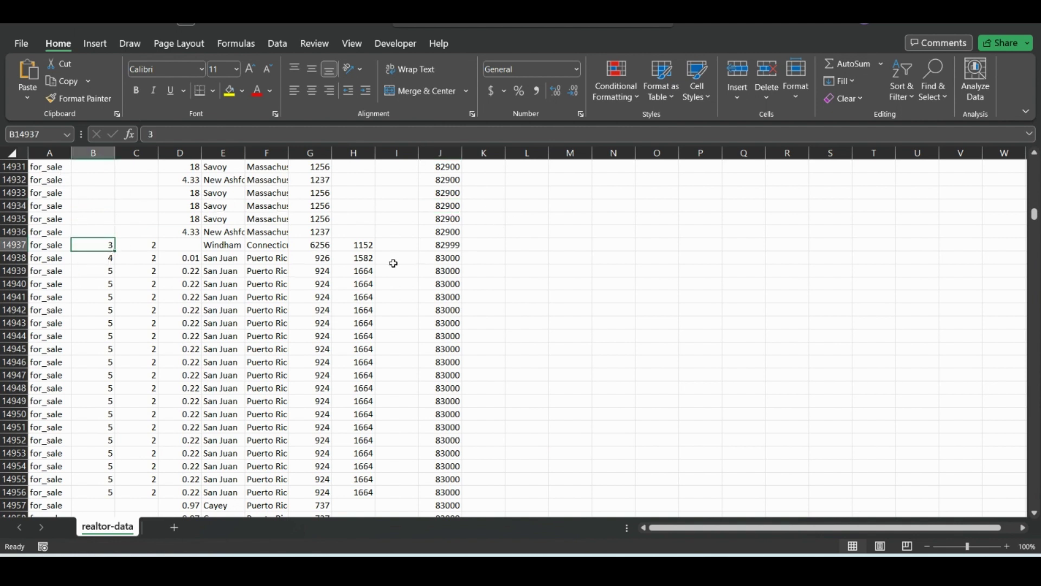
# Step: Back at cell A1, remove the header filter dropdowns with Ctrl+Shift+L
pyautogui.moveTo(1034, 216); pyautogui.dragTo(1035, 163)
pyautogui.click(37, 167)
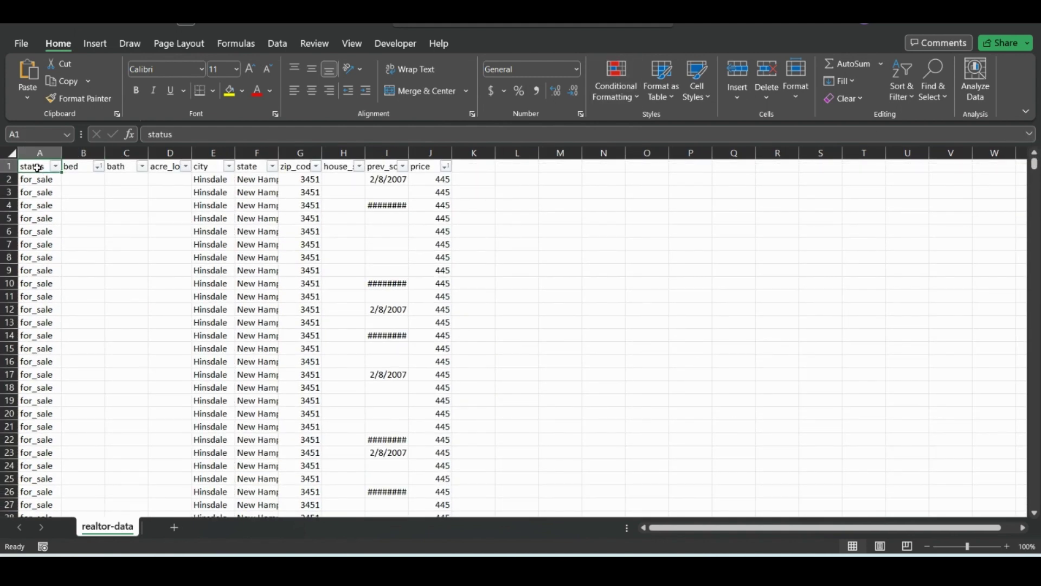
pyautogui.hotkey('ctrl', 'shift', 'l')
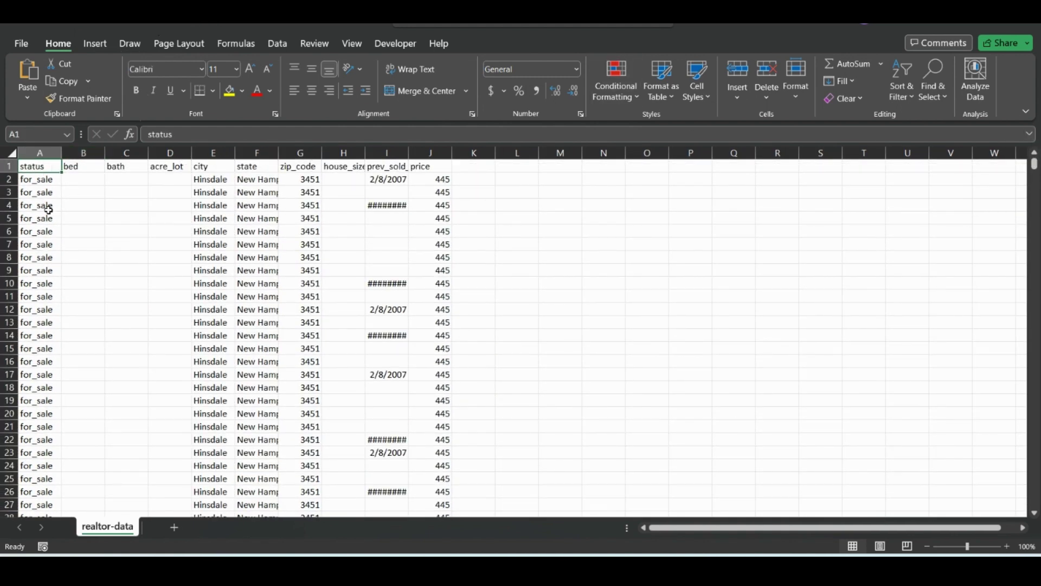
# Step: Reselect the full data range, check Custom Sort's Sort On options, then cancel without sorting
pyautogui.click(44, 192)
pyautogui.click(48, 168)
pyautogui.hotkey('ctrl', 'shift', 'Right')
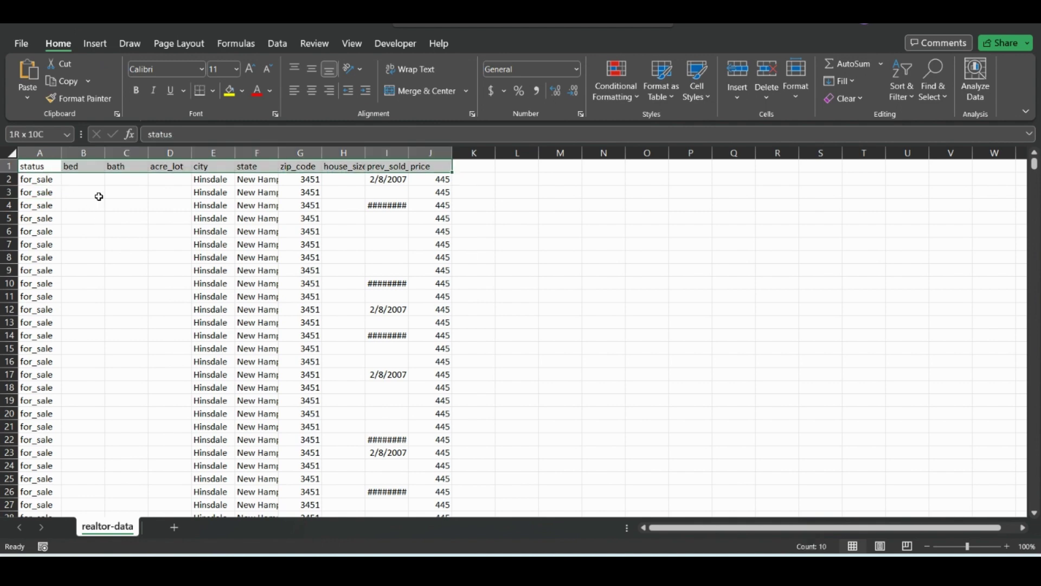
pyautogui.hotkey('ctrl', 'shift', 'Down')
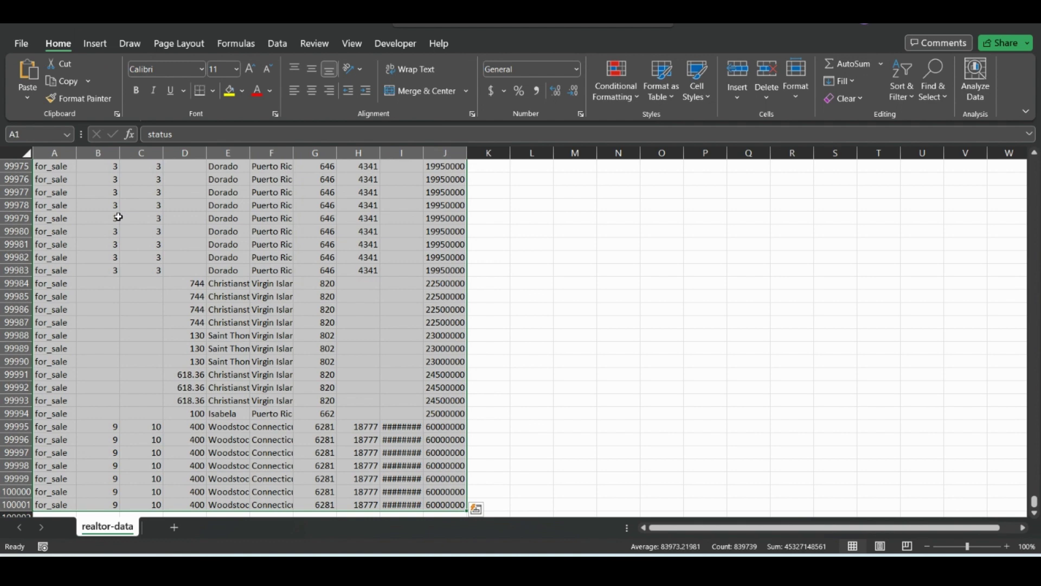
pyautogui.click(902, 81)
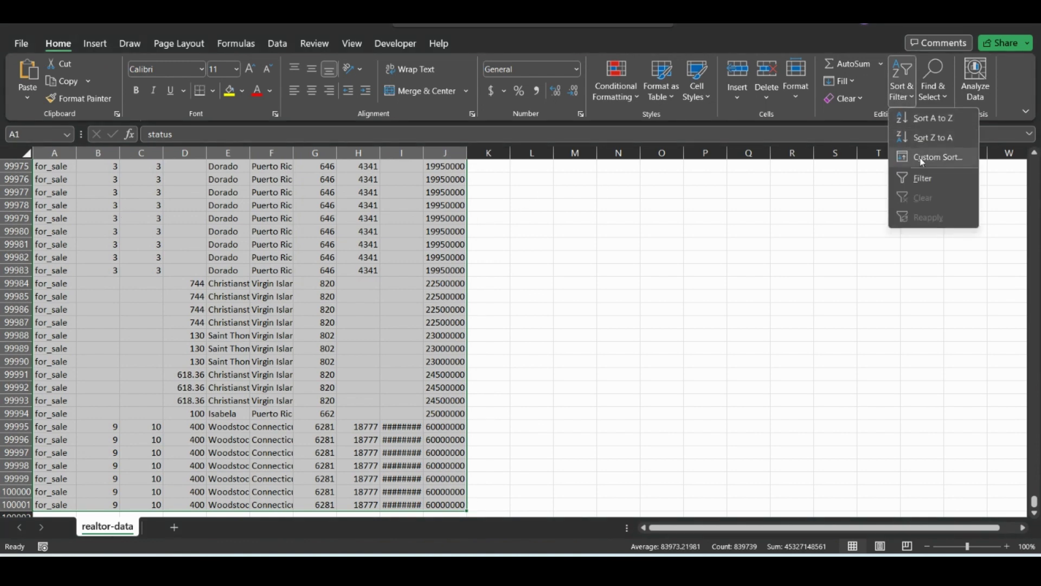
pyautogui.click(922, 157)
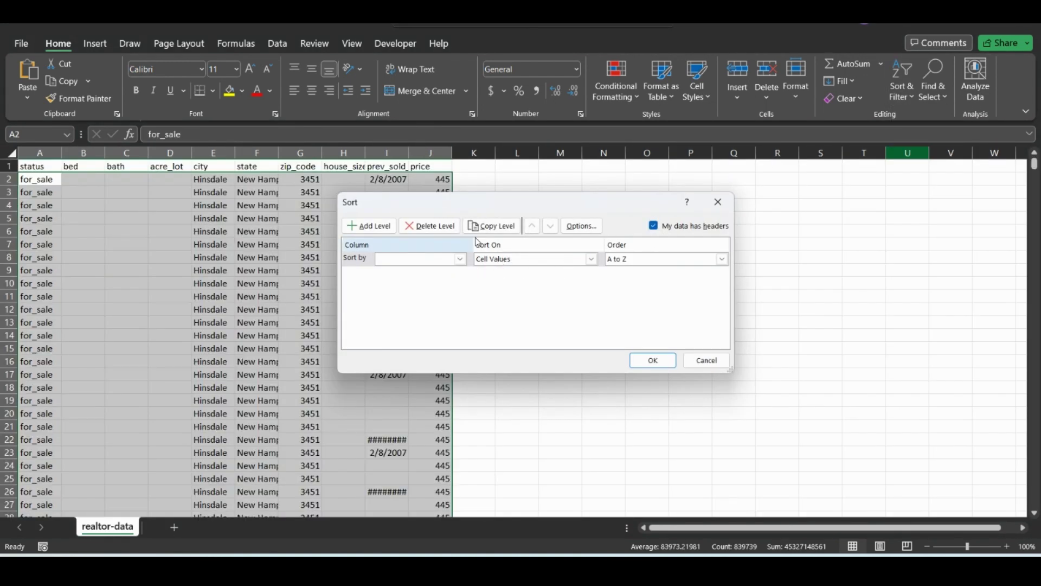
pyautogui.click(591, 258)
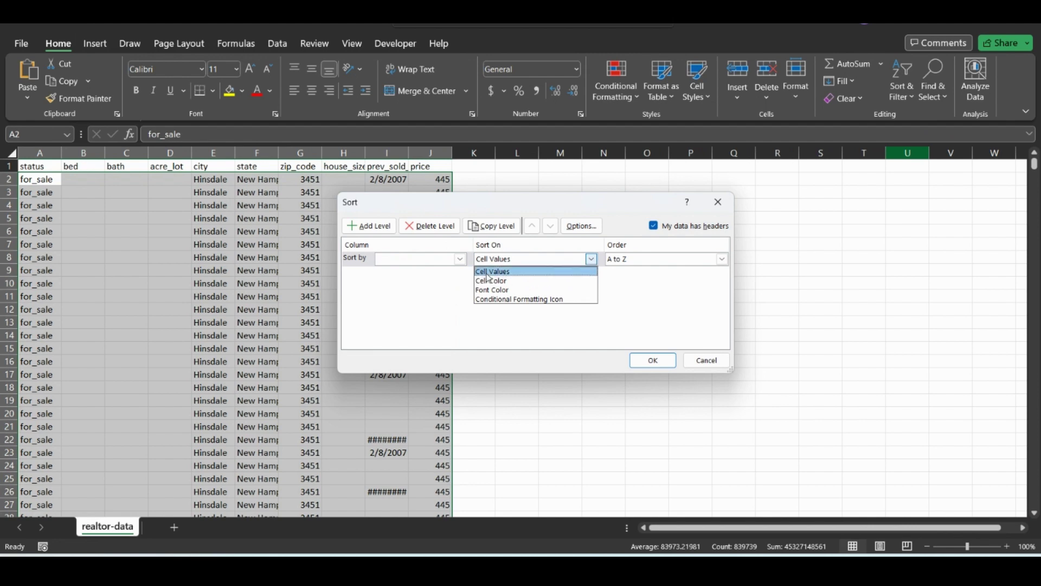
pyautogui.click(718, 201)
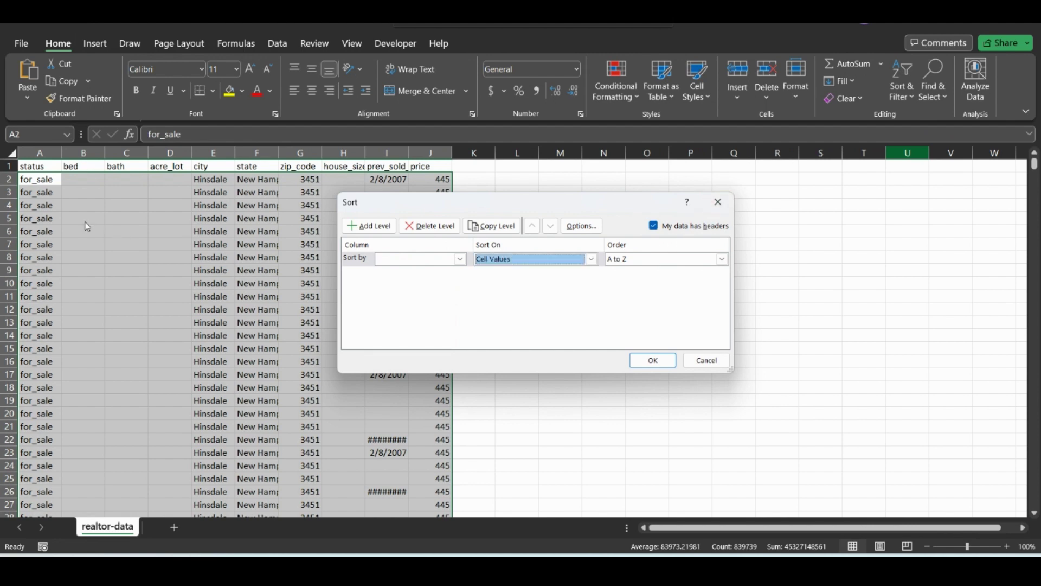
pyautogui.click(717, 201)
# Step: Fill row 7, cells A45 and B45, and row 75 with yellow
pyautogui.click(57, 269)
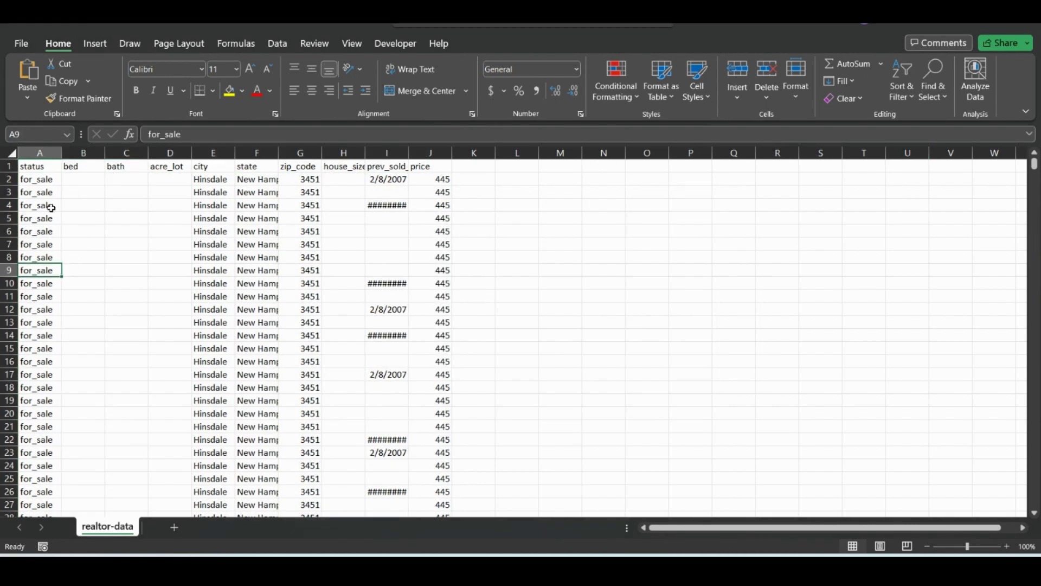
pyautogui.click(9, 244)
pyautogui.click(229, 91)
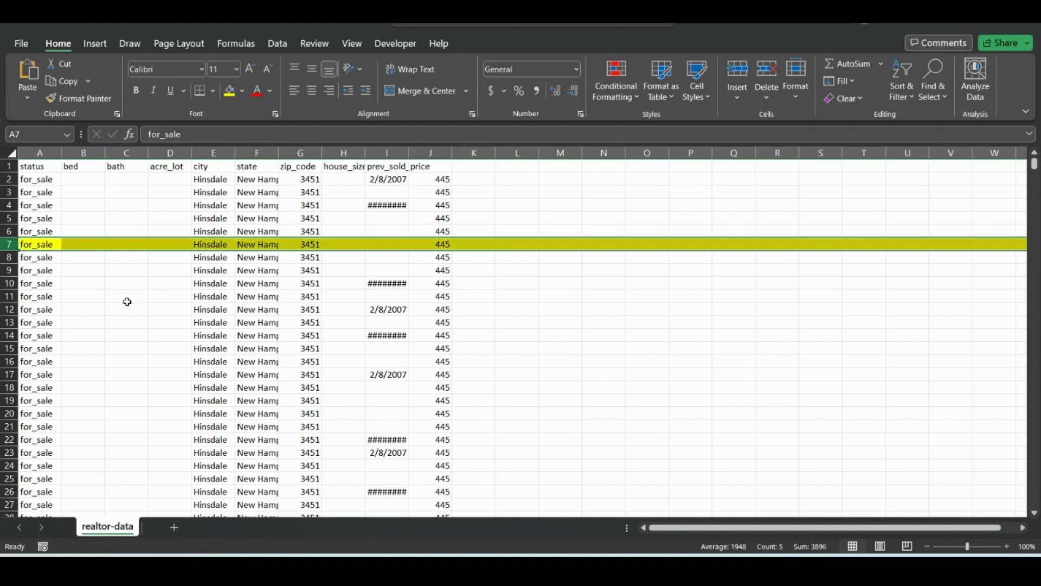
pyautogui.scroll(-10, 126, 301)
pyautogui.click(38, 348)
pyautogui.click(242, 91)
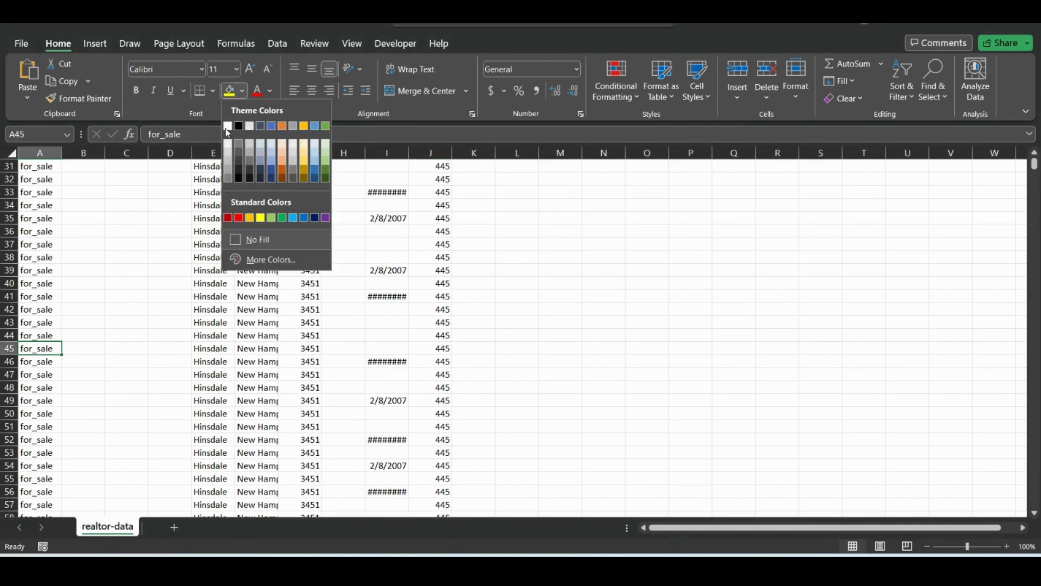
pyautogui.click(229, 91)
pyautogui.click(229, 90)
pyautogui.click(85, 348)
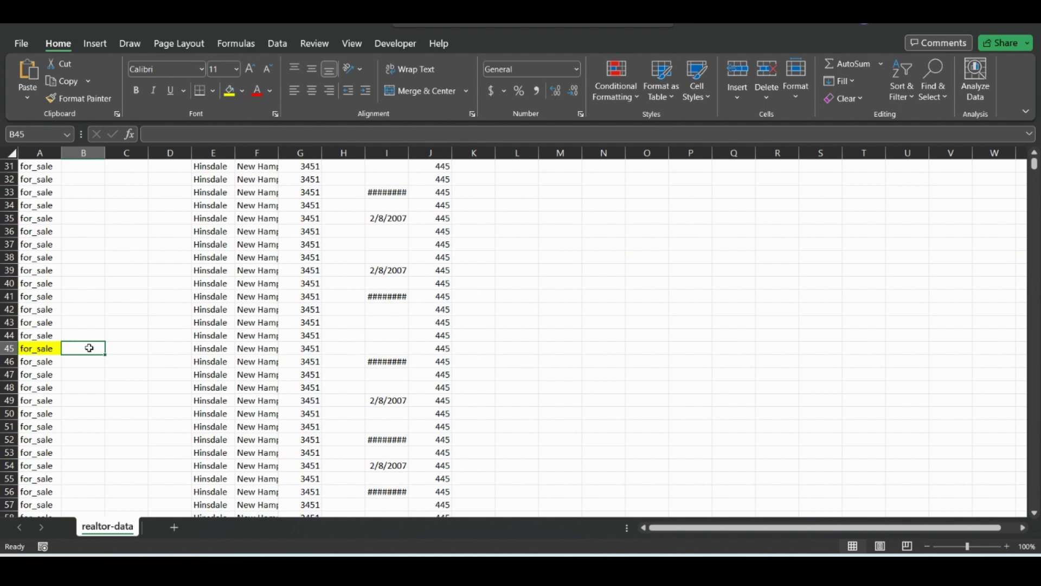
pyautogui.click(230, 91)
pyautogui.scroll(-11, 156, 295)
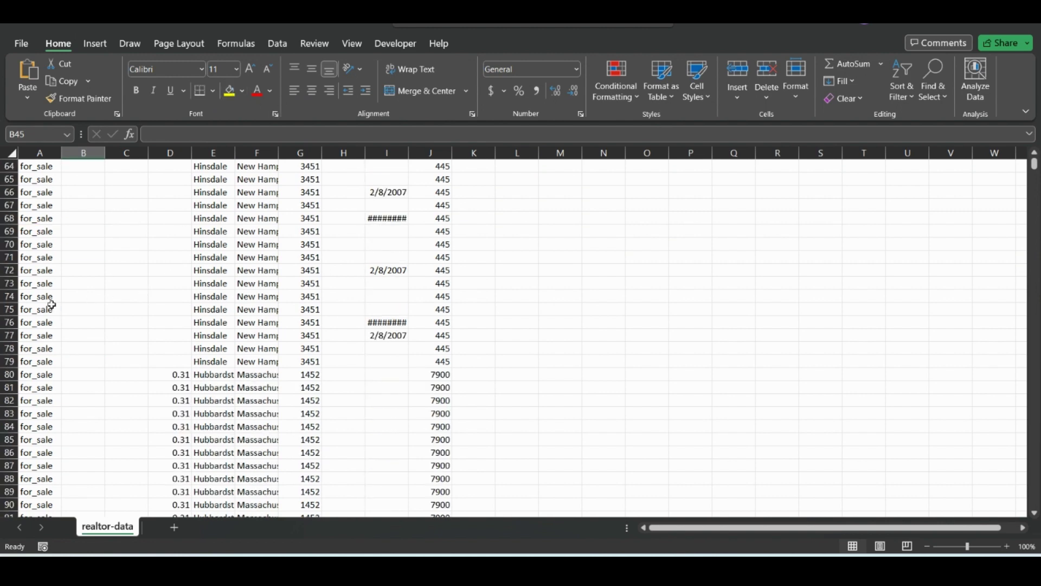
pyautogui.click(9, 309)
pyautogui.click(229, 91)
# Step: Fill row 94, cell A141 and row 130 with yellow, then jump to the data's end
pyautogui.scroll(-1, 101, 294)
pyautogui.scroll(-6, 101, 294)
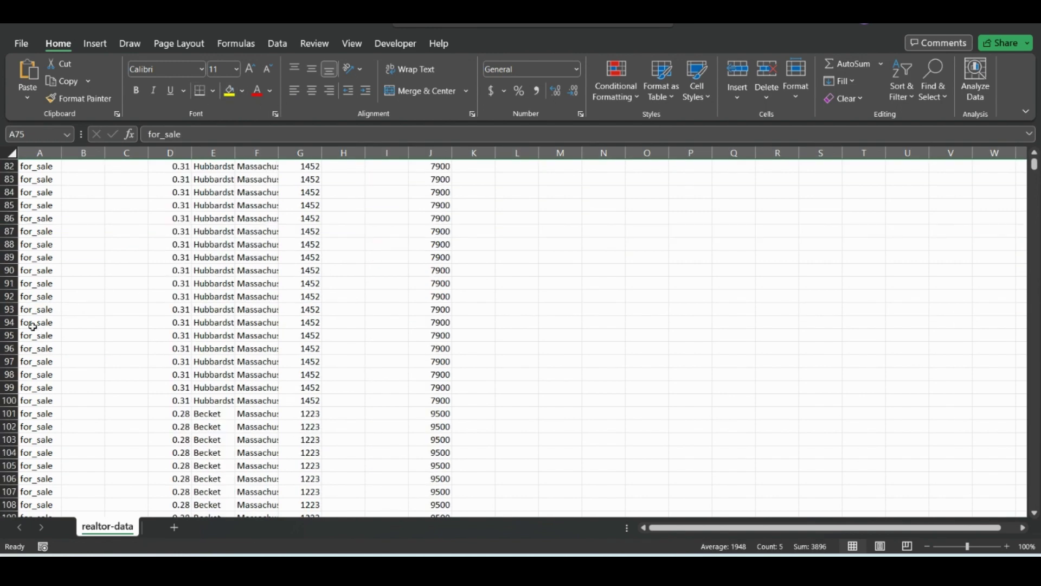
pyautogui.click(9, 322)
pyautogui.click(229, 91)
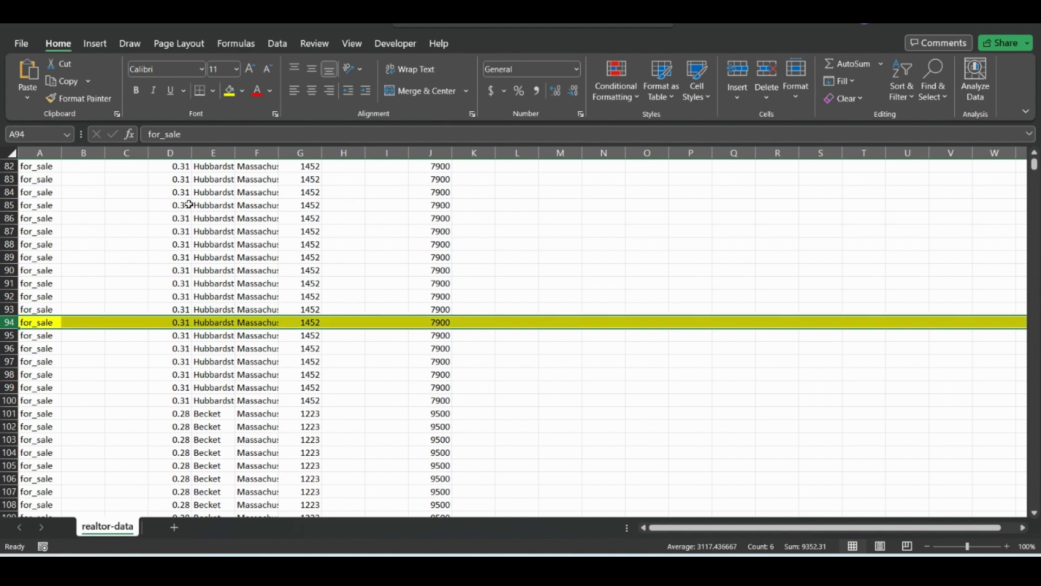
pyautogui.scroll(-17, 109, 341)
pyautogui.click(42, 269)
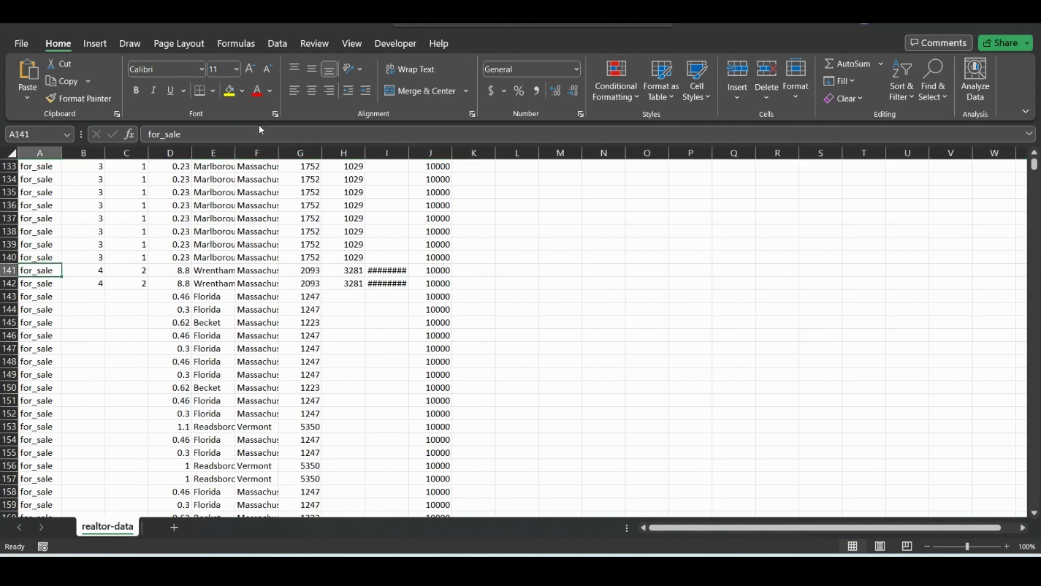
pyautogui.click(226, 93)
pyautogui.scroll(3, 81, 244)
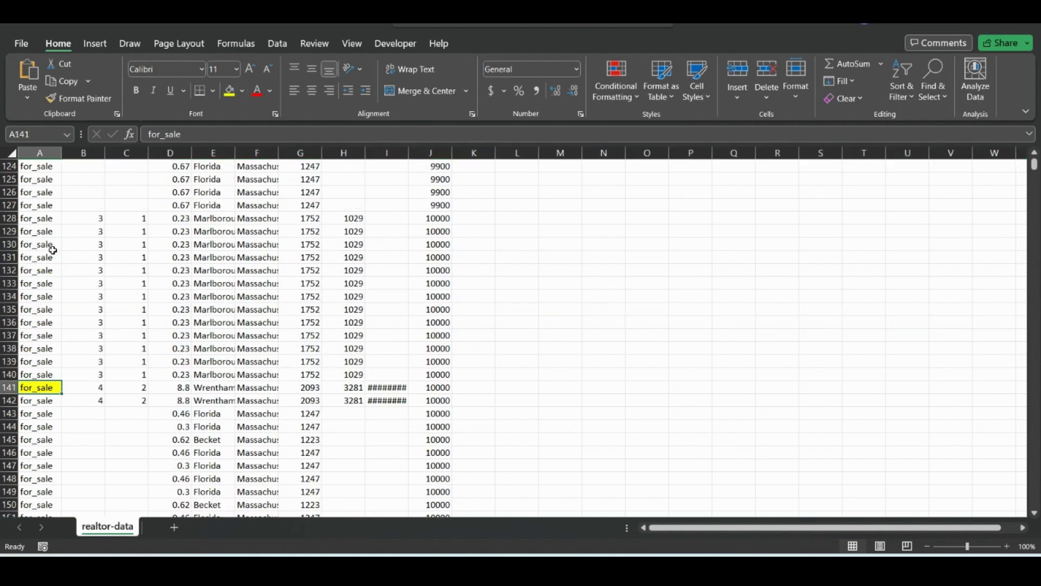
pyautogui.click(9, 244)
pyautogui.click(229, 90)
pyautogui.click(49, 203)
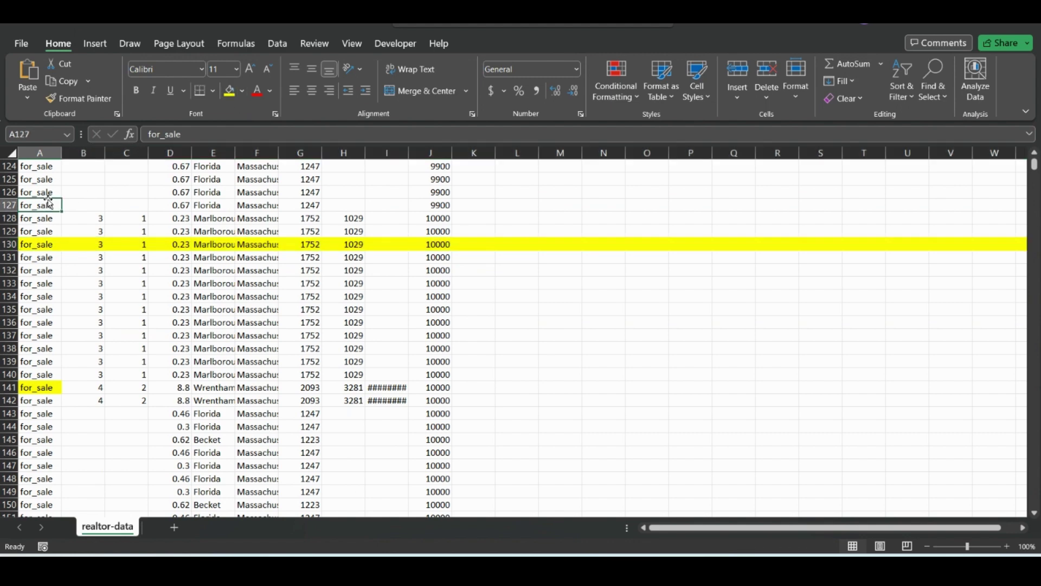
pyautogui.hotkey('ctrl', 'Down')
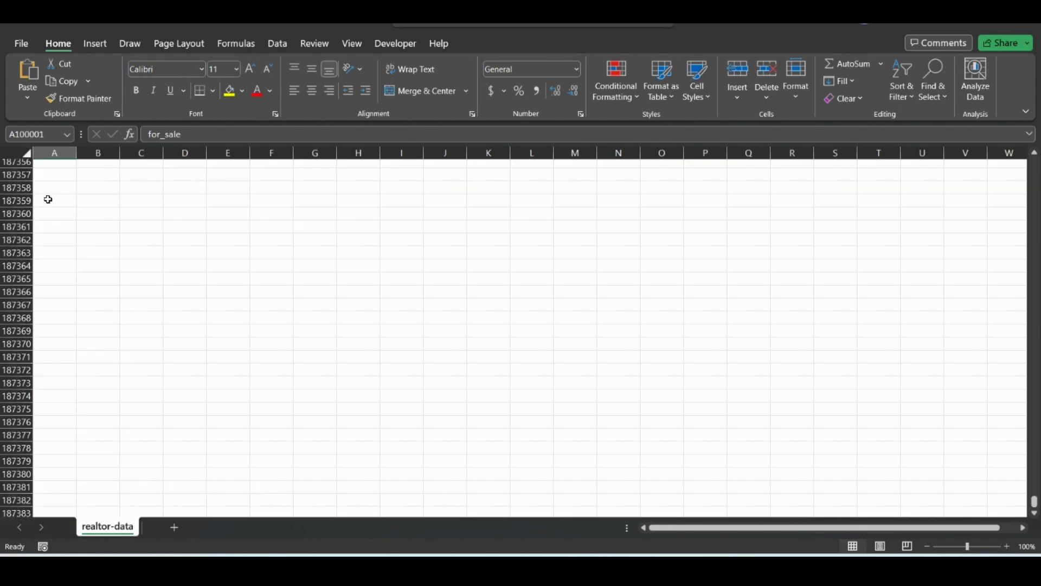
# Step: Select the full data range and start a Custom Sort by the status column
pyautogui.hotkey('ctrl', 'Up')
pyautogui.hotkey('ctrl', 'shift', 'Right')
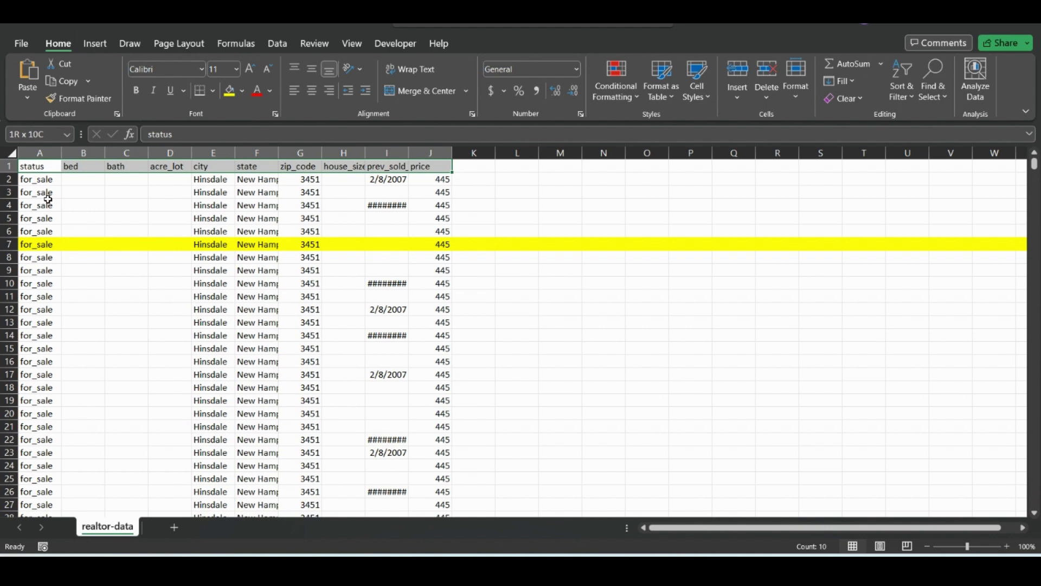
pyautogui.hotkey('ctrl', 'shift', 'Down')
pyautogui.click(902, 90)
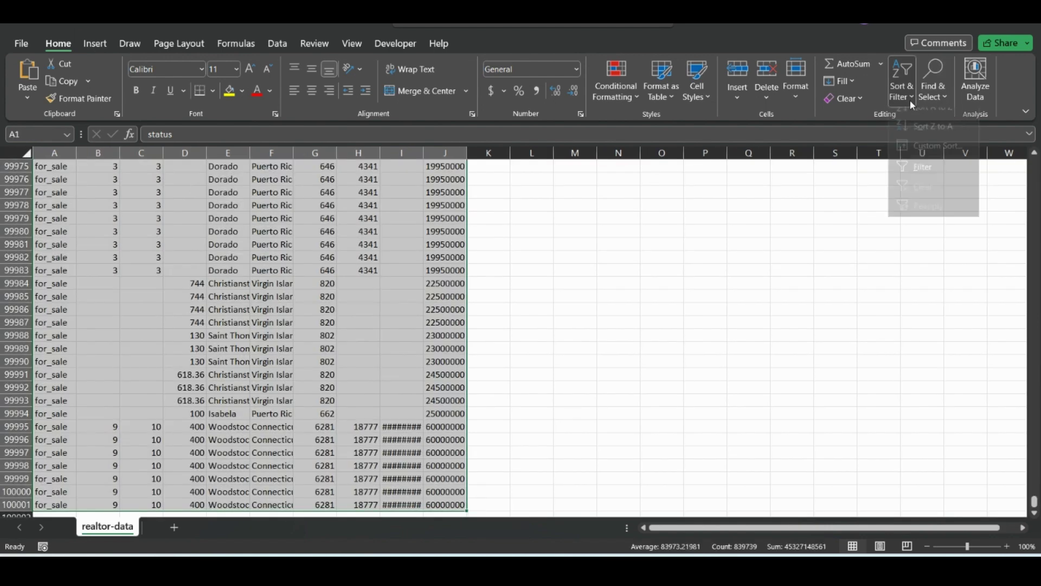
pyautogui.click(929, 156)
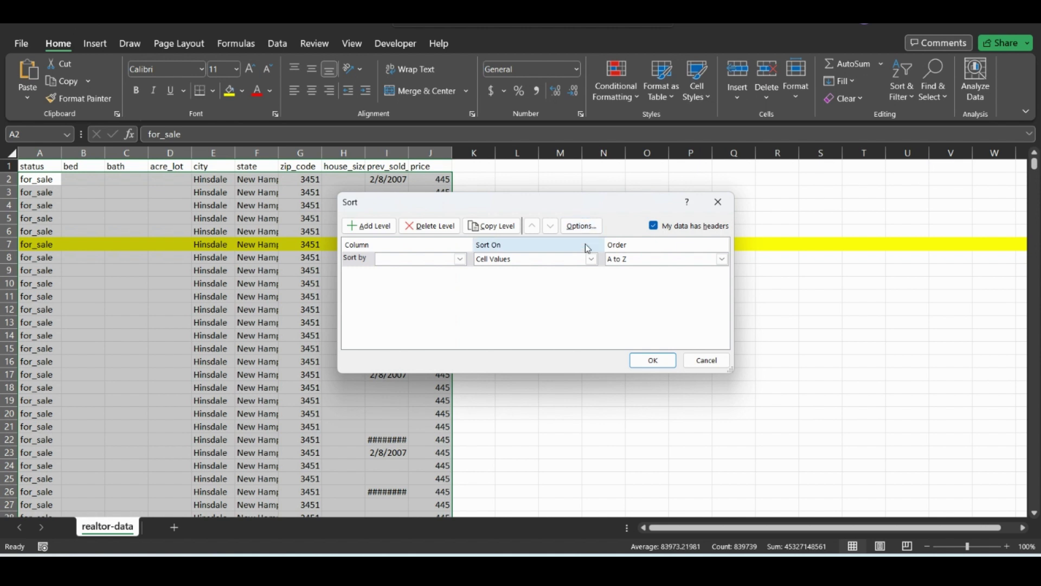
pyautogui.click(460, 259)
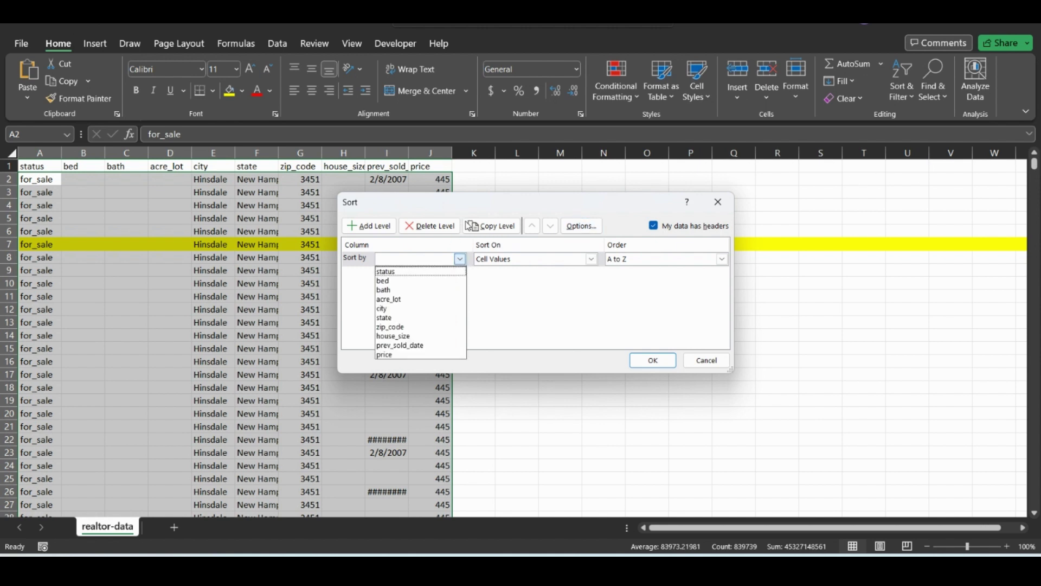
pyautogui.click(401, 272)
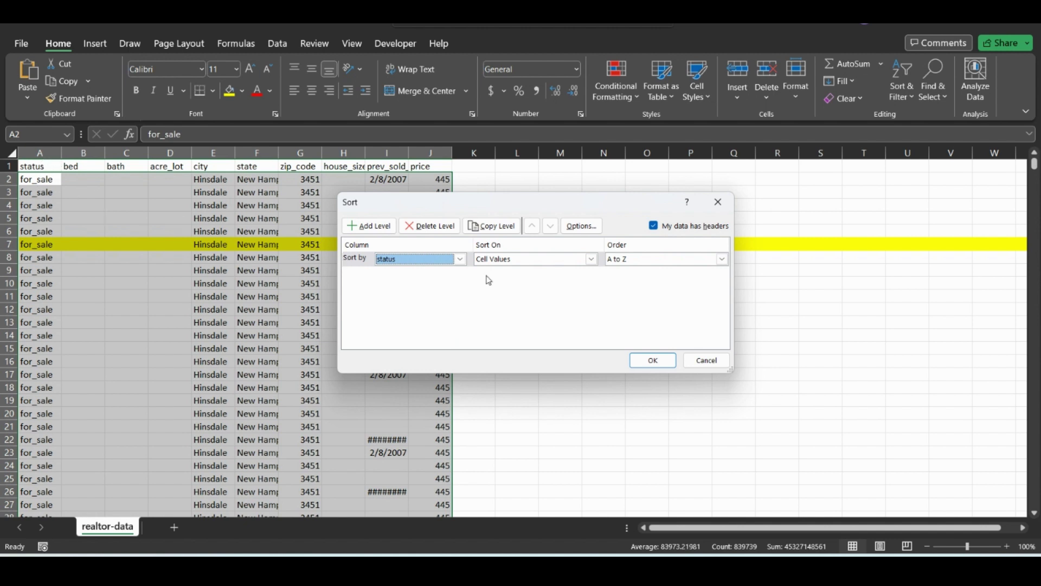
# Step: Sort status on Cell Color with yellow placed on top
pyautogui.click(591, 259)
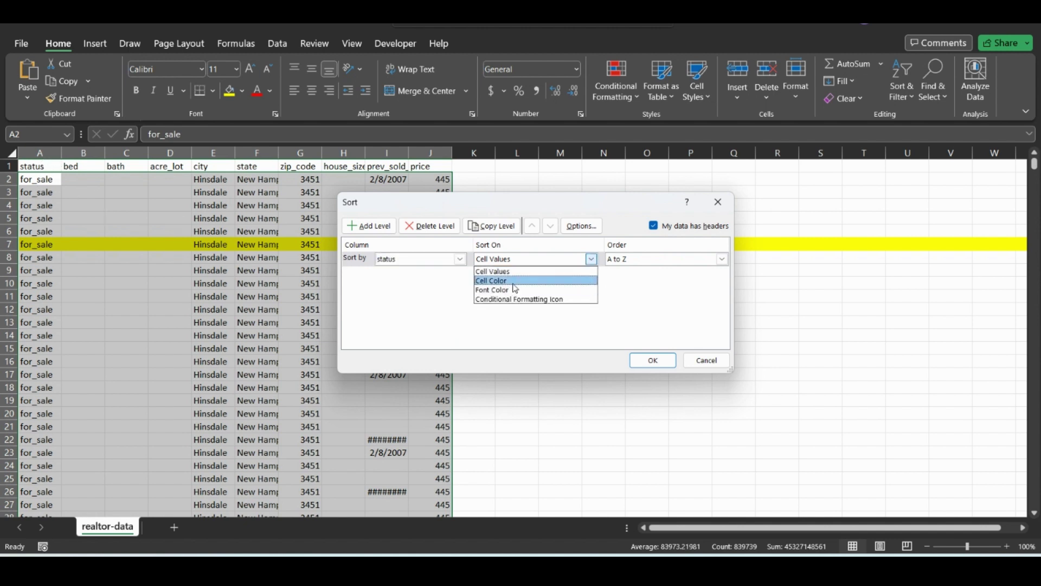
pyautogui.click(538, 281)
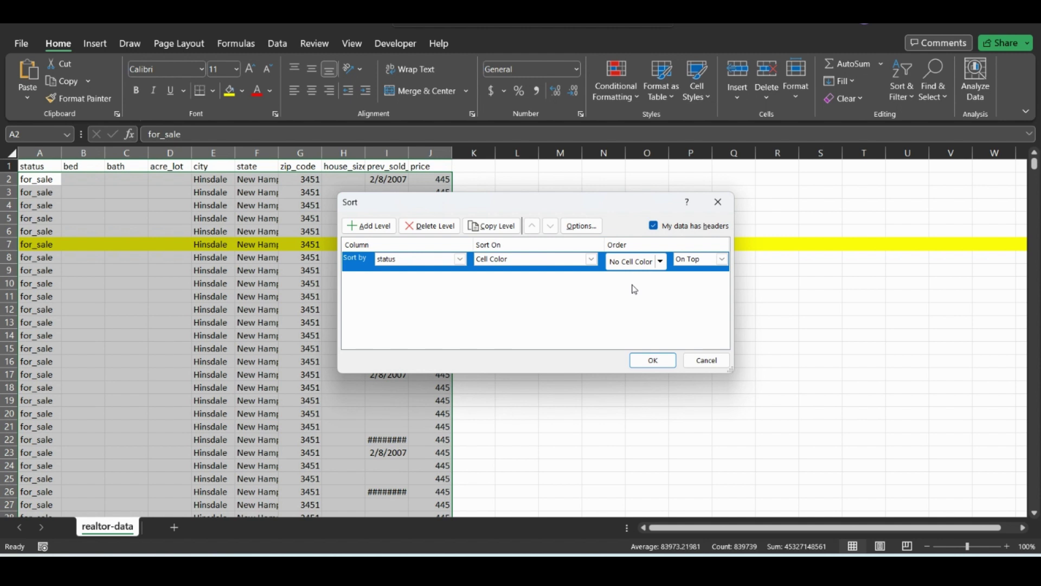
pyautogui.click(661, 261)
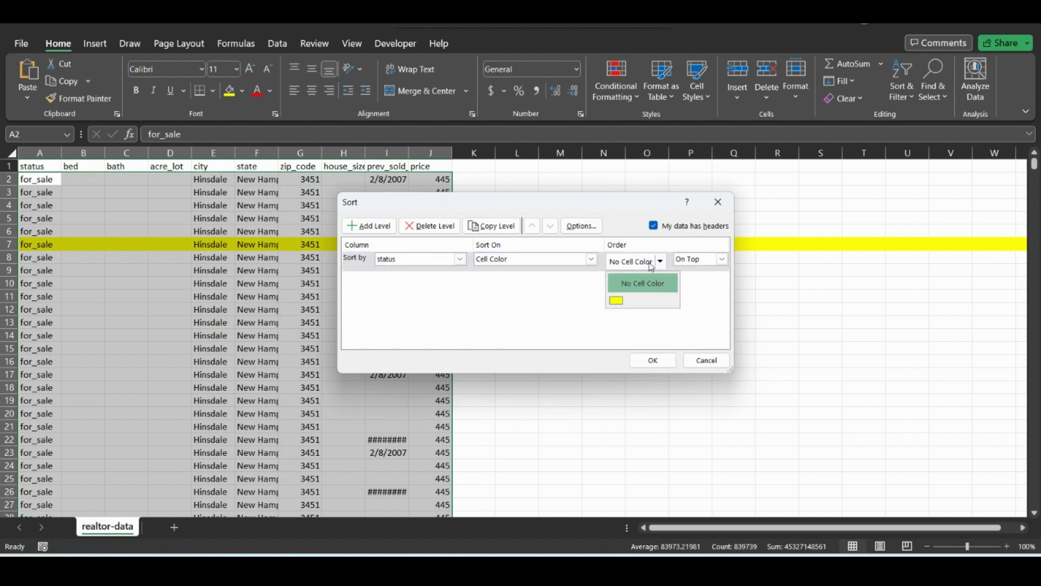
pyautogui.click(723, 260)
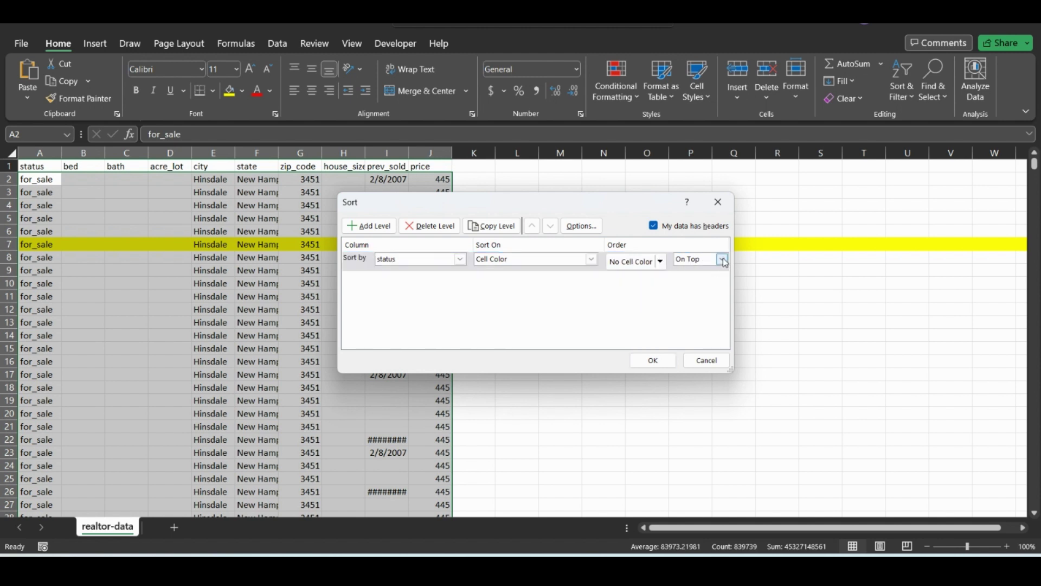
pyautogui.click(724, 260)
pyautogui.click(665, 263)
pyautogui.click(653, 265)
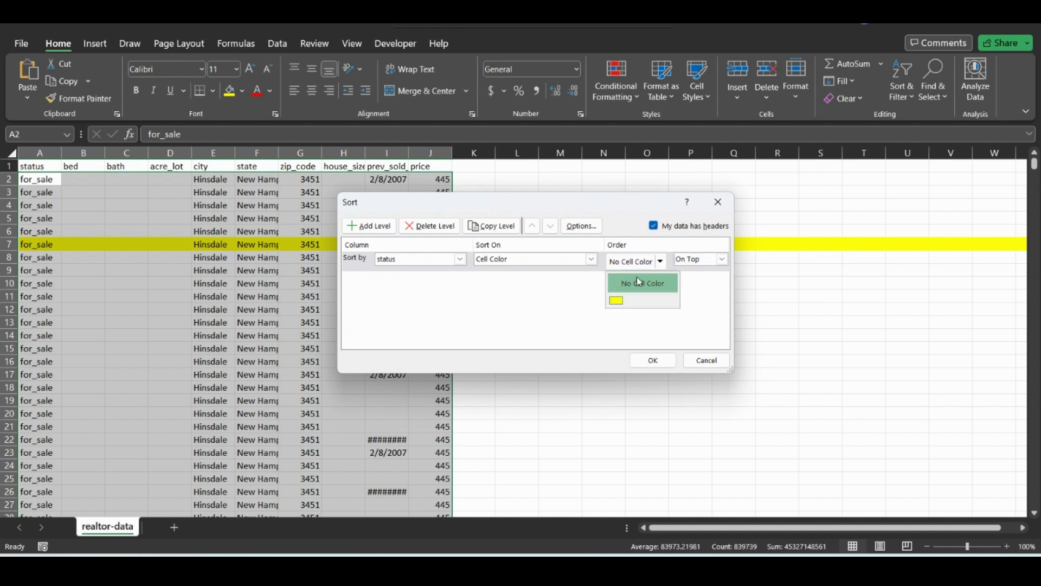
pyautogui.click(621, 301)
pyautogui.click(652, 360)
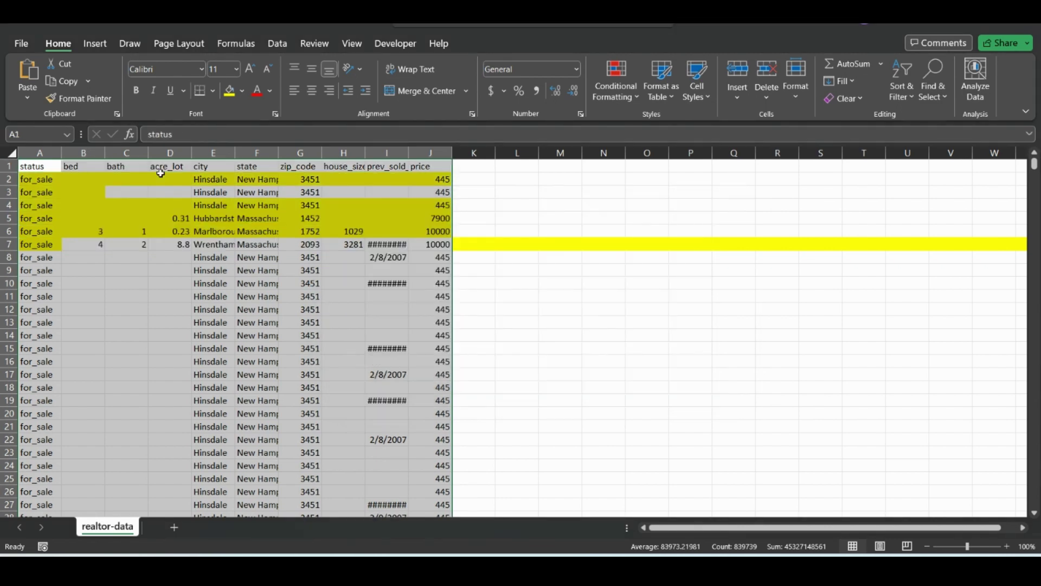
pyautogui.moveTo(39, 179); pyautogui.dragTo(442, 247)
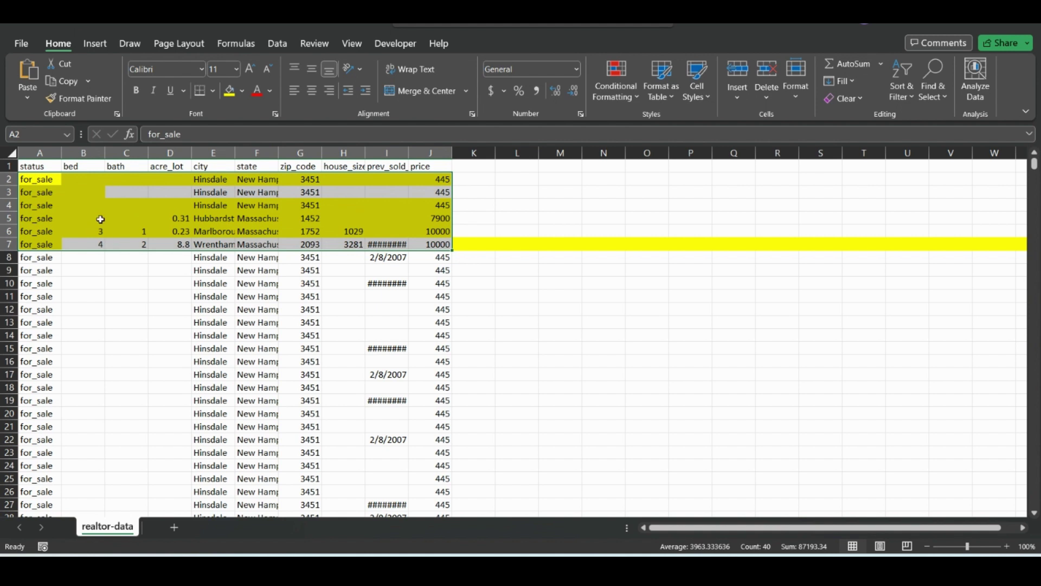
pyautogui.click(37, 180)
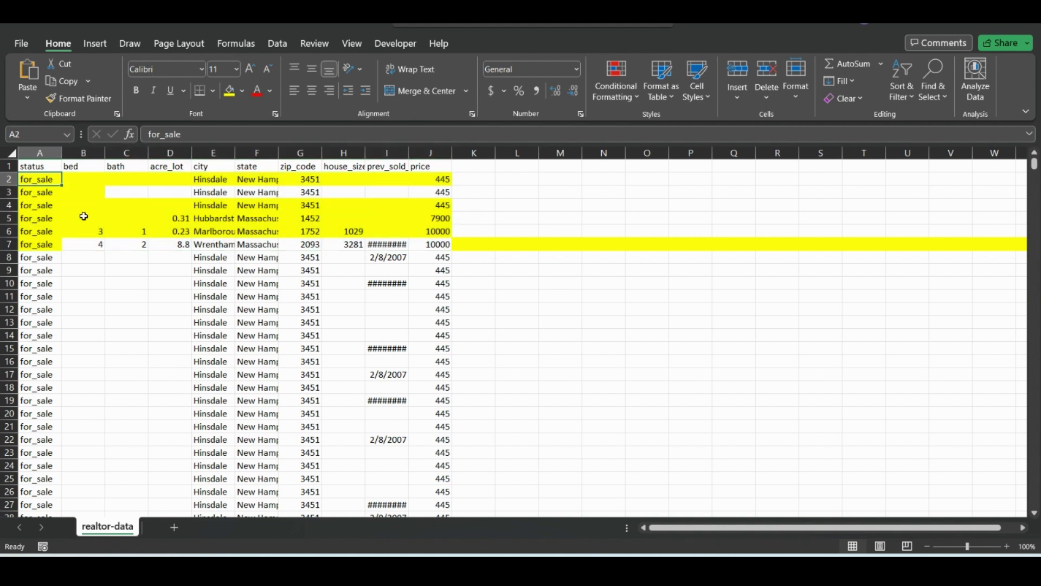